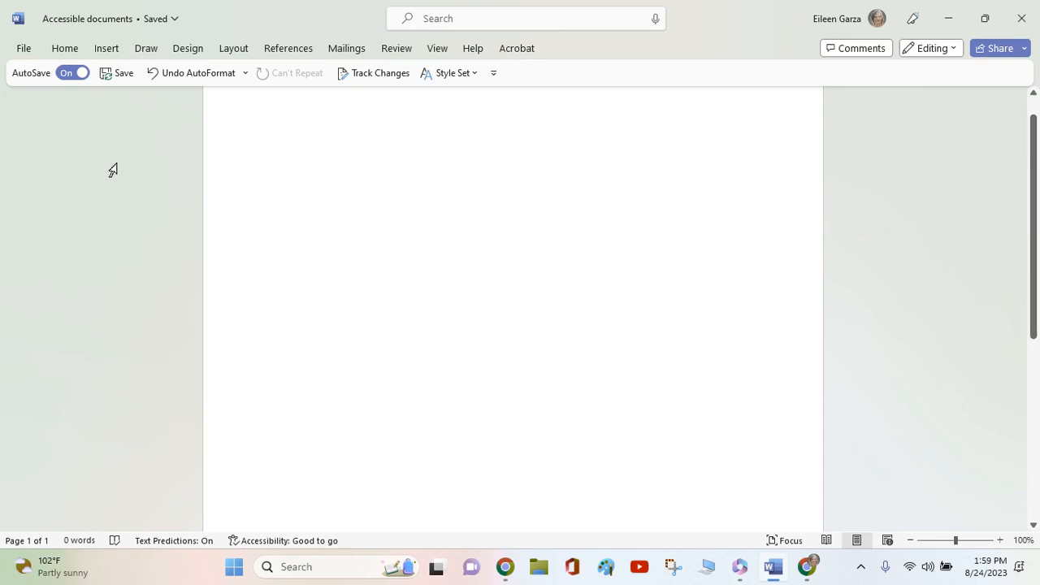
Set the current style set and theme as the default for all new blank documents.
click(64, 49)
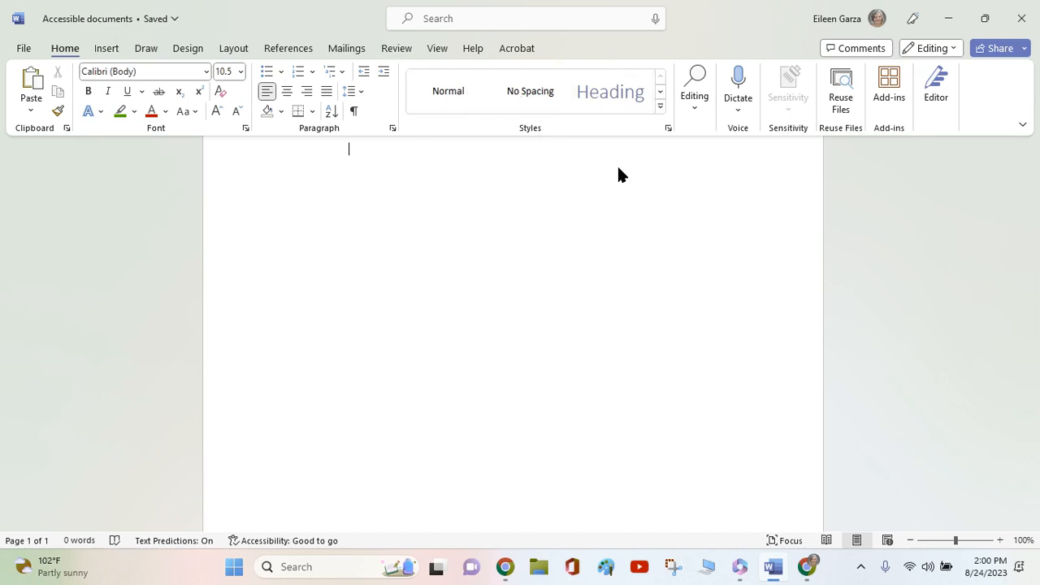
click(184, 50)
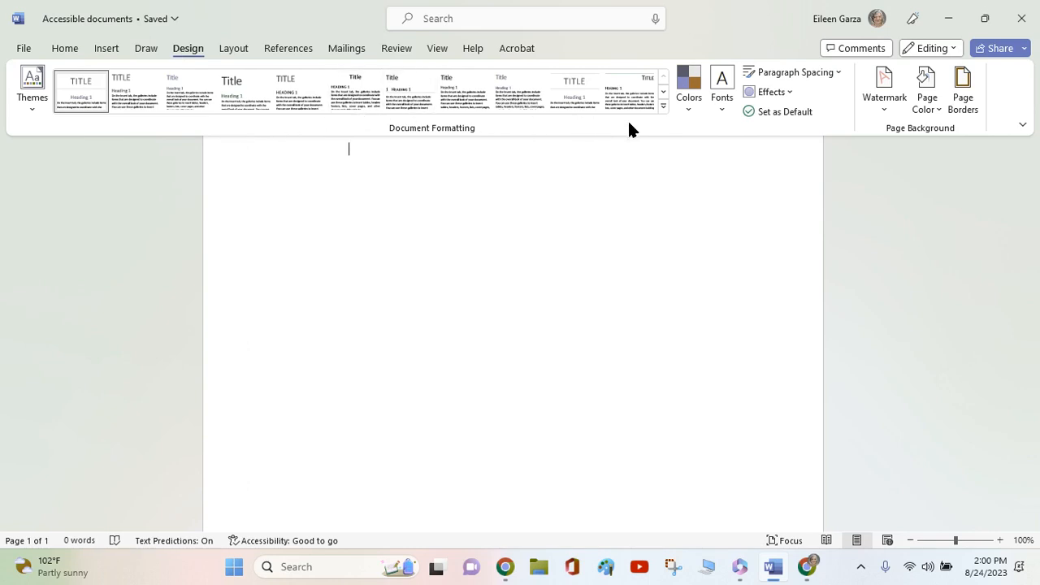
click(662, 91)
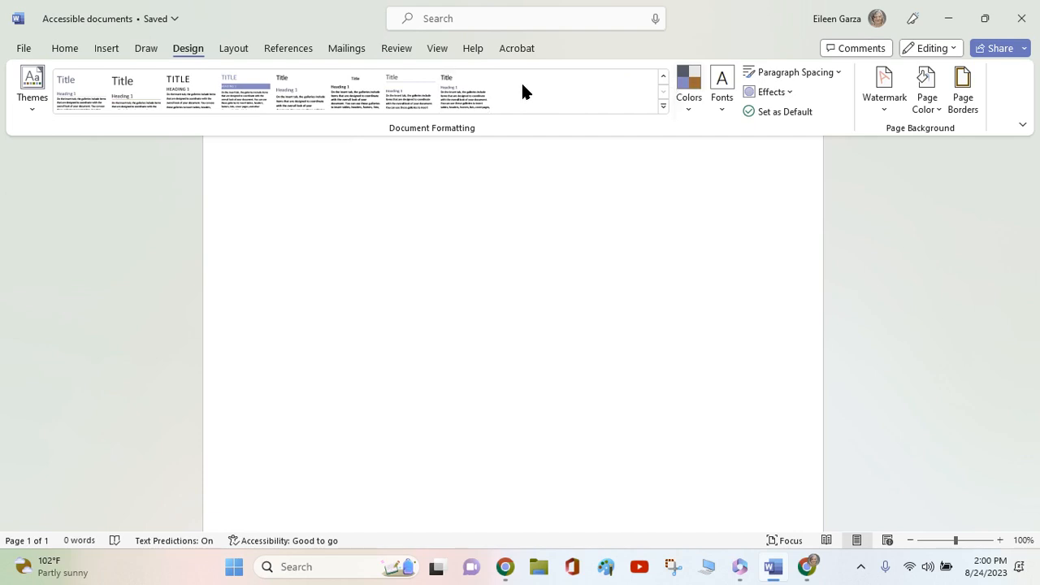
click(662, 76)
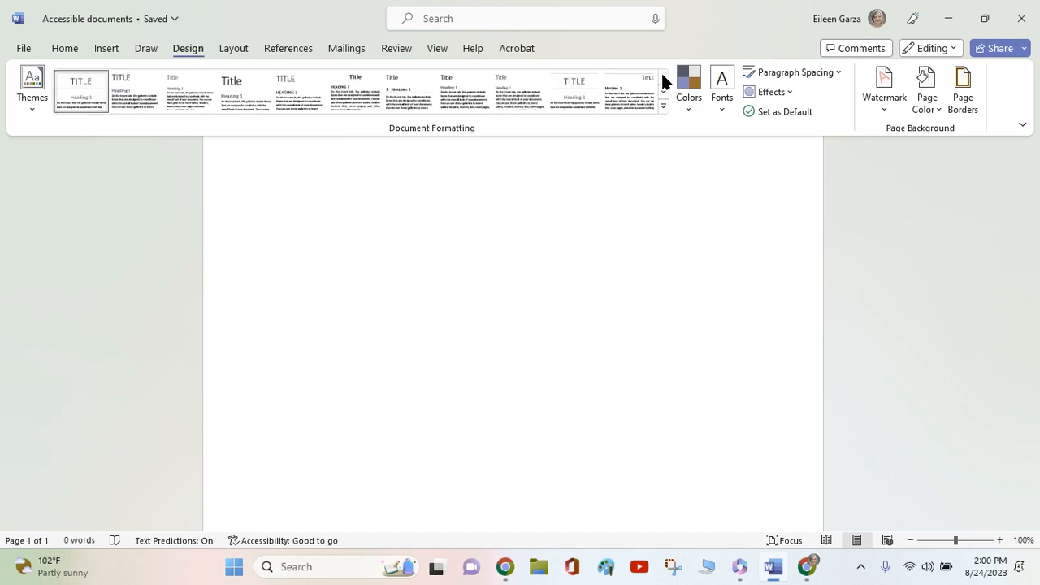
right_click(571, 98)
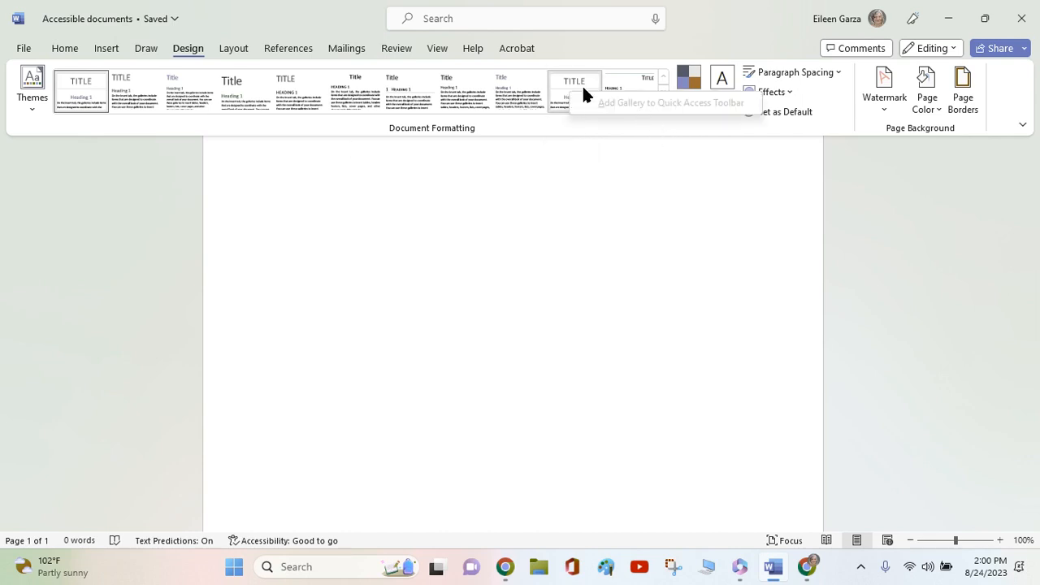
click(776, 110)
click(772, 108)
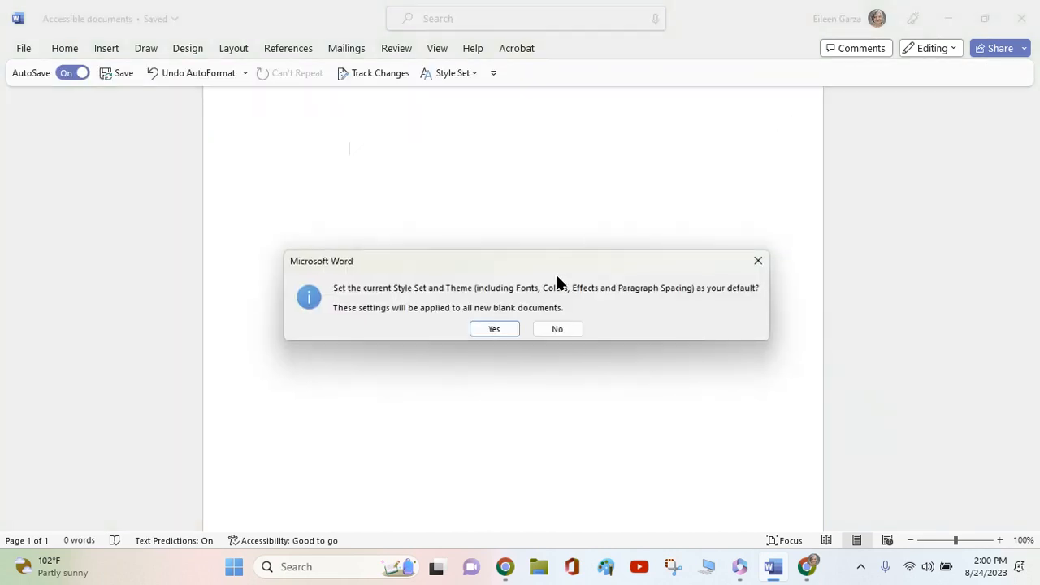
click(492, 327)
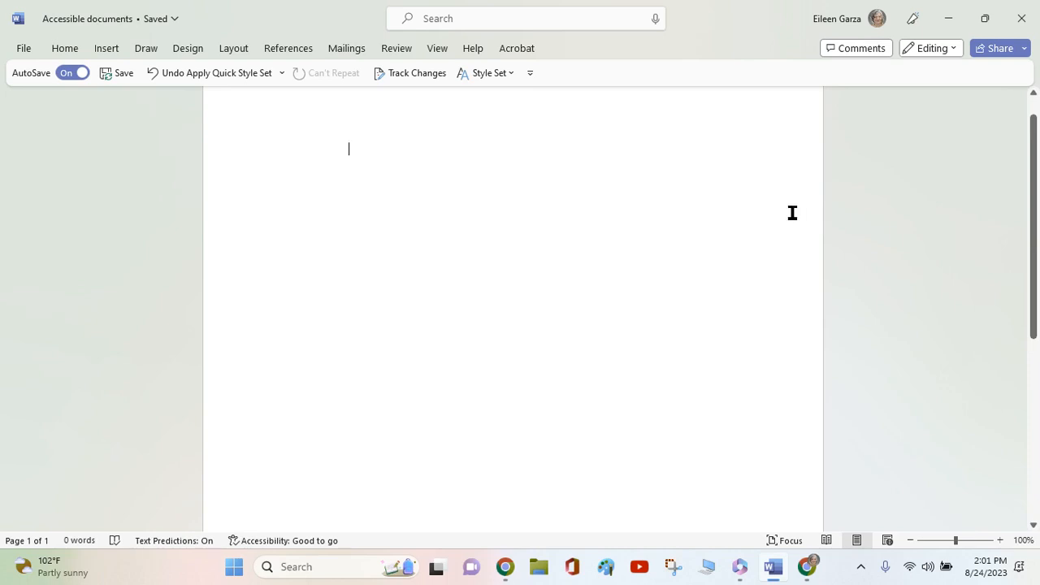
Apply the Title style to the first line, enter "ACCESSIBILITY" as the document title, and start a new paragraph.
click(61, 45)
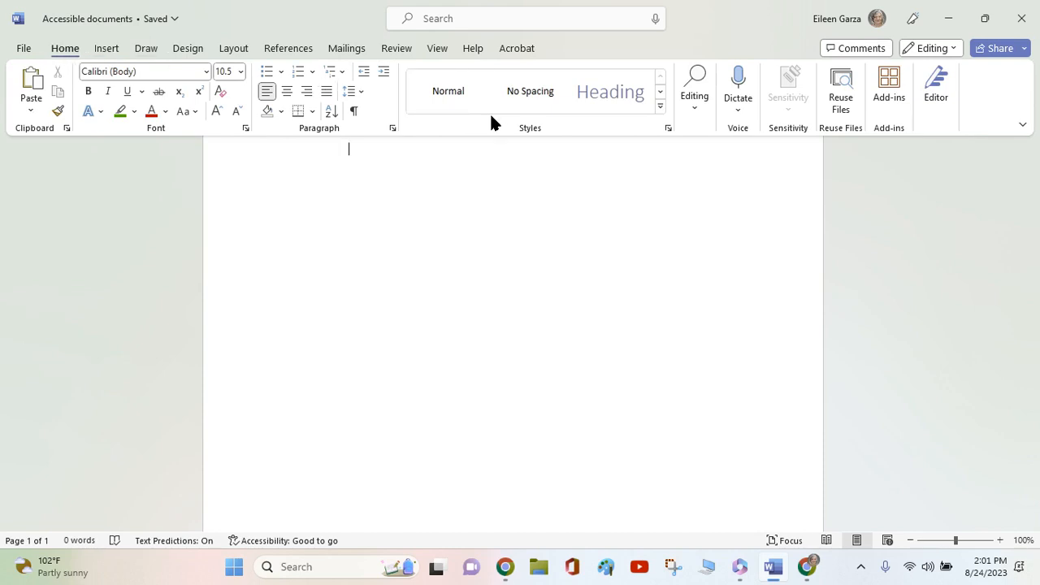
click(661, 108)
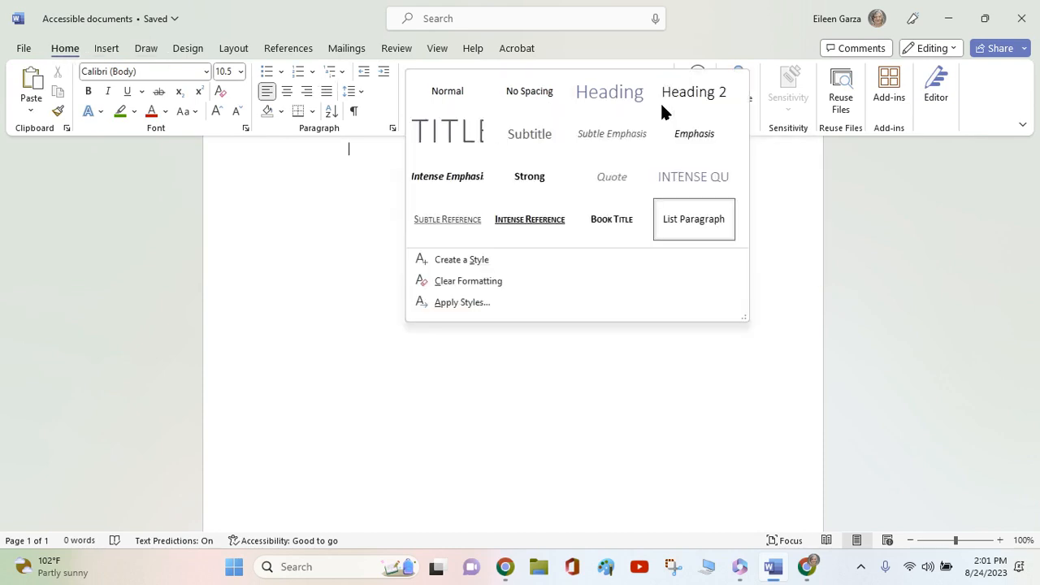
click(452, 136)
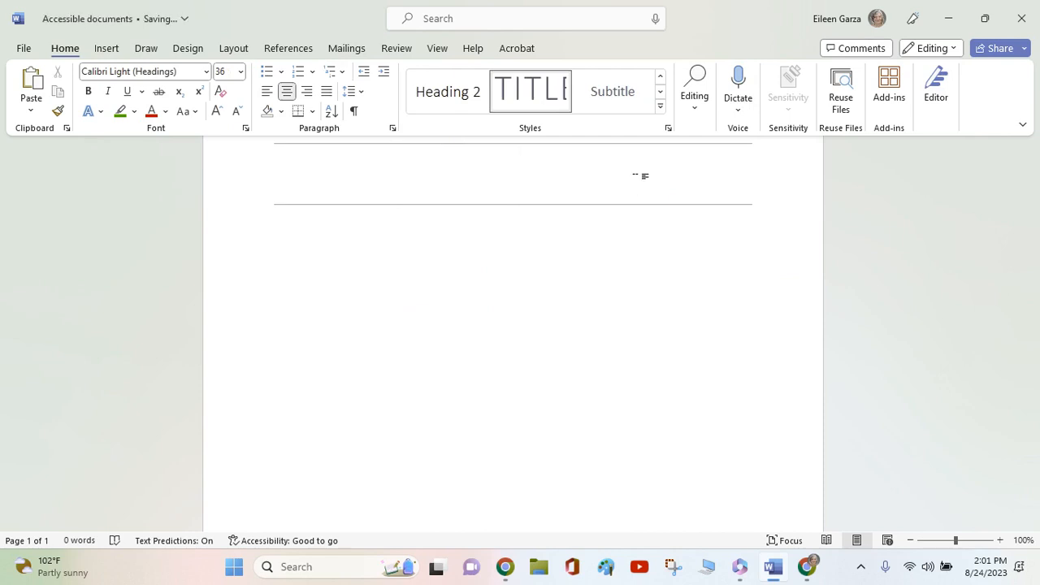
text(ACCording)
key(BackSpace)
key(BackSpace)
key(BackSpace)
key(BackSpace)
key(BackSpace)
key(BackSpace)
key(BackSpace)
text(E)
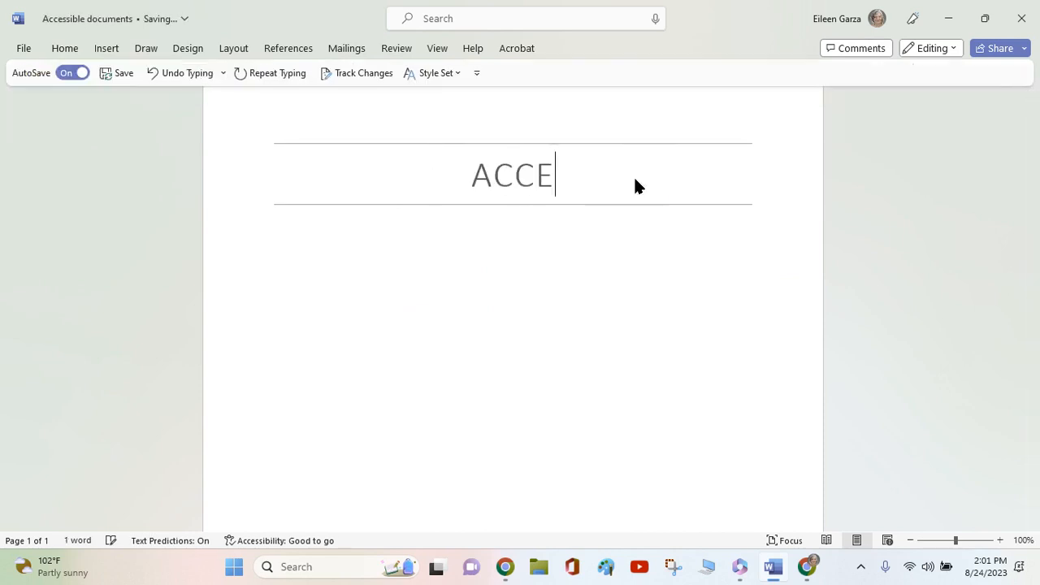
text(SSIBILITY)
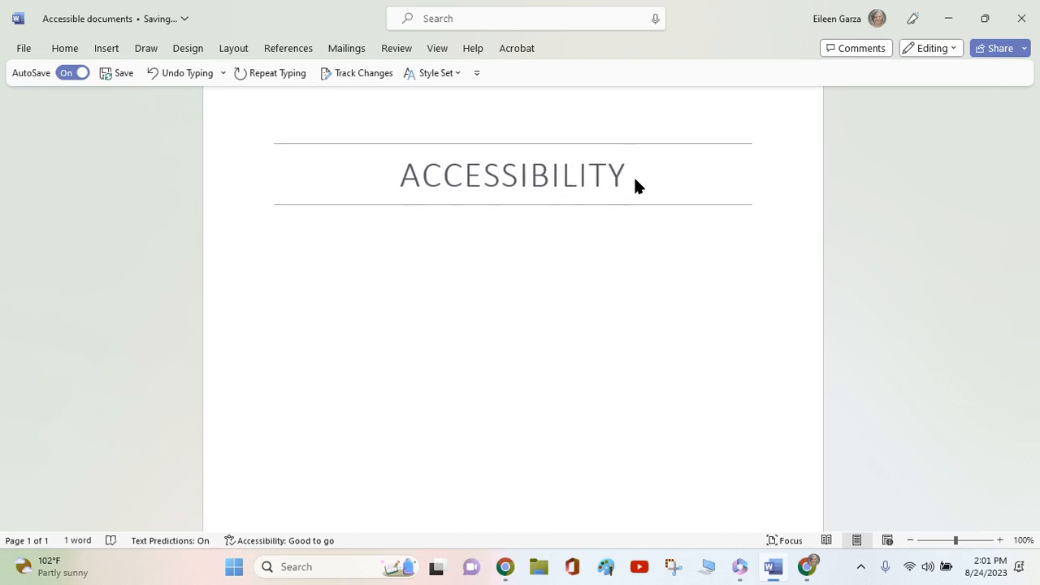
key(Return)
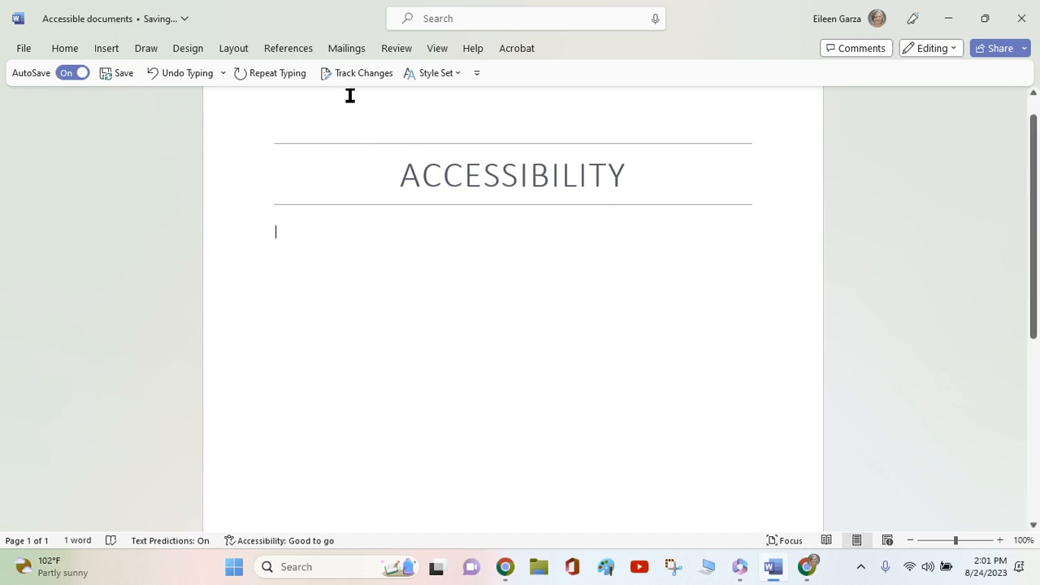
Add a Subtitle-style line below the title reading "Developing documents with universal design in mind", followed by a blank line.
click(58, 48)
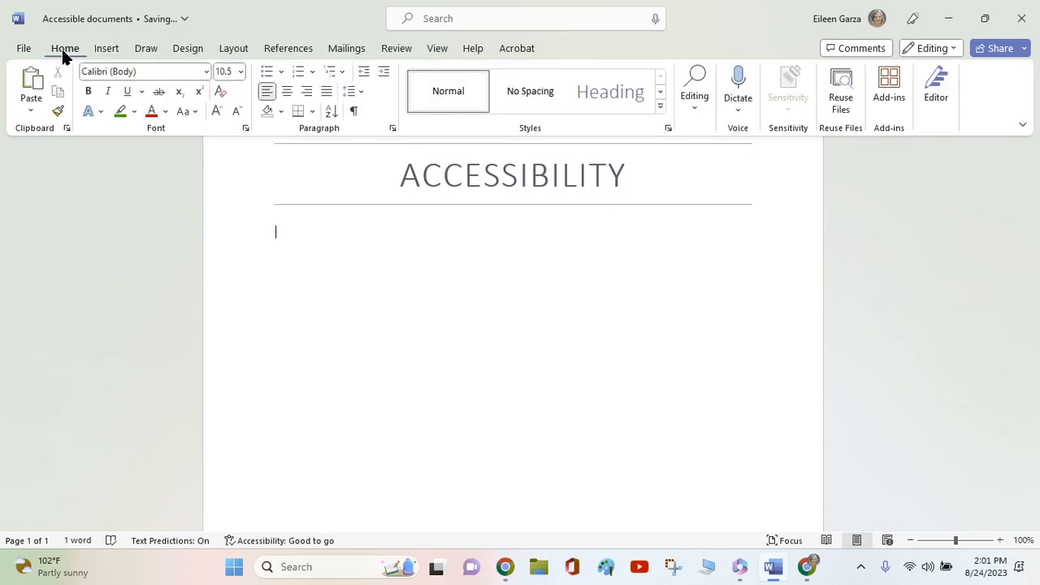
click(659, 91)
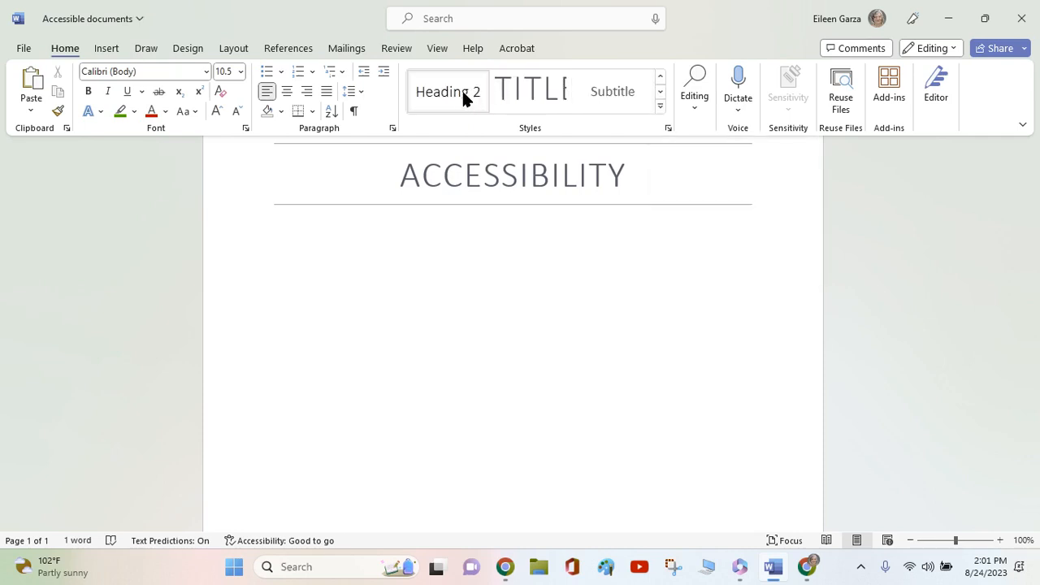
click(598, 92)
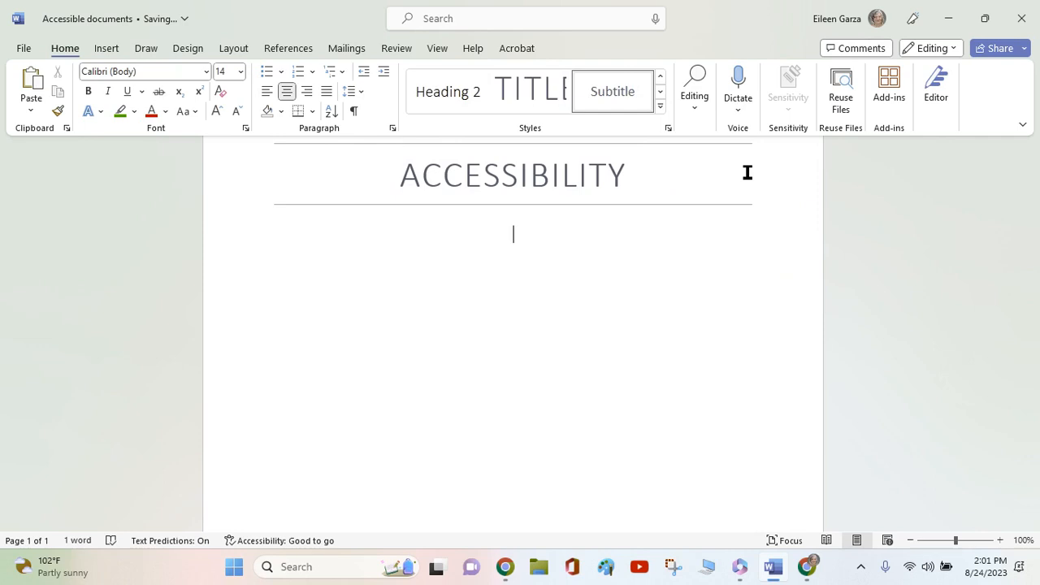
text(Developing )
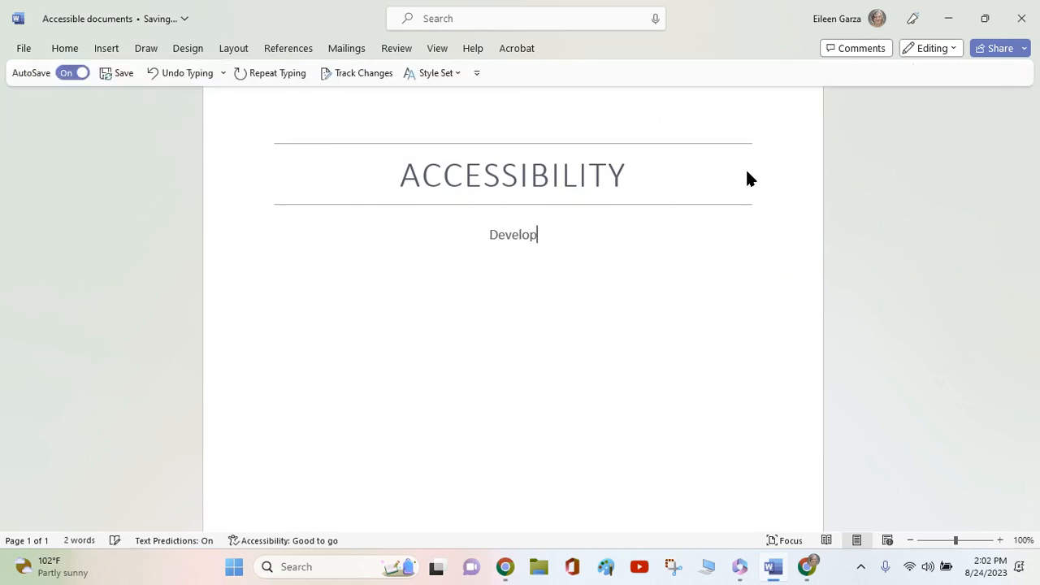
text(doc)
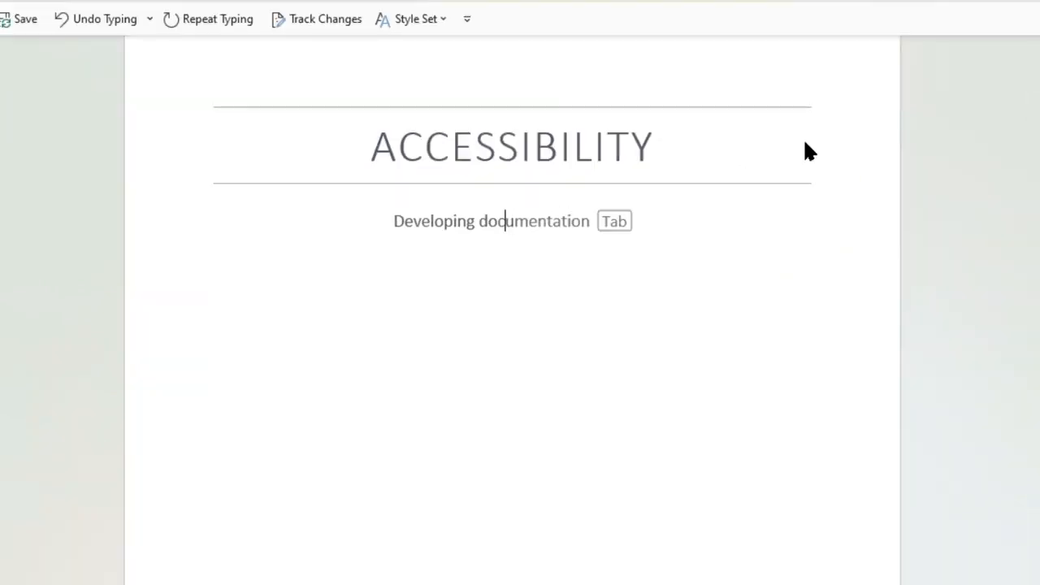
text(umentm)
key(BackSpace)
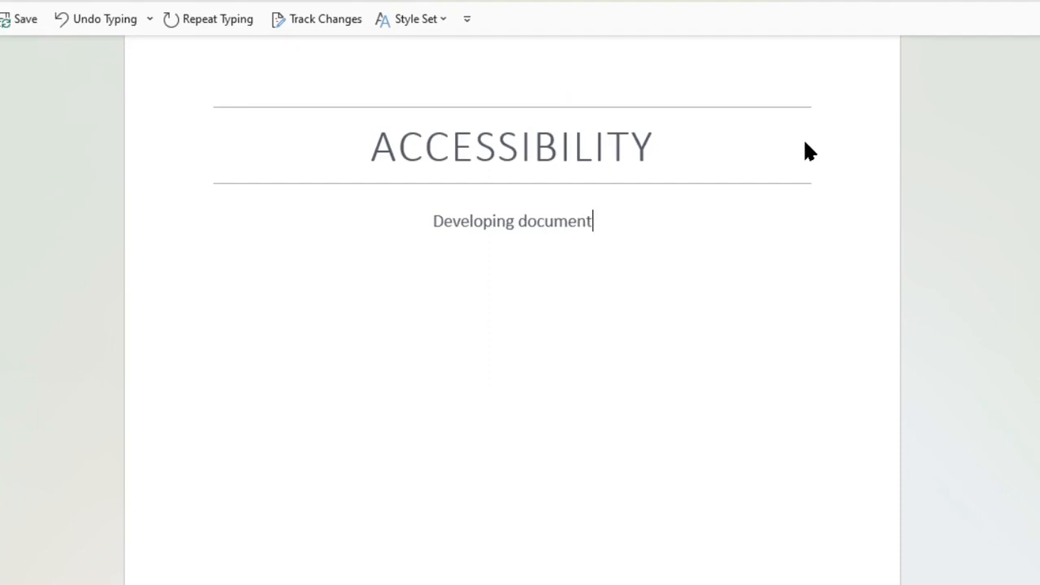
text(s with )
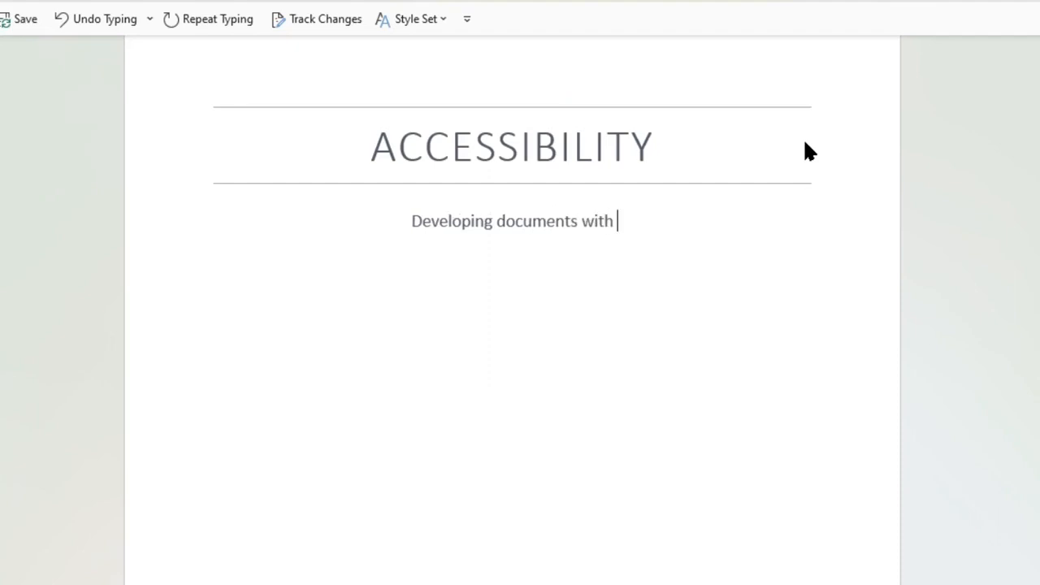
text(univers)
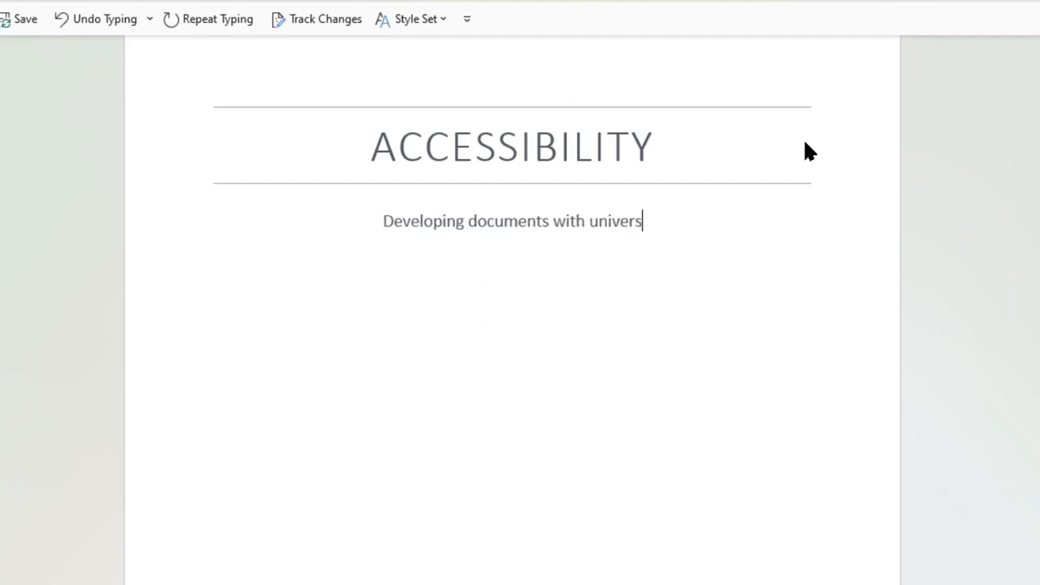
text(al desig)
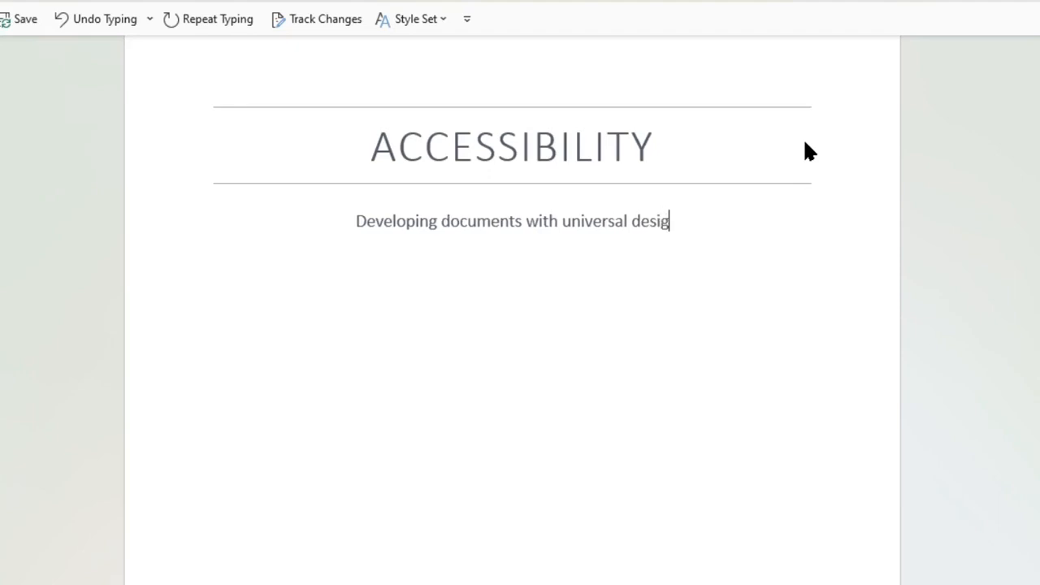
text(n in mind)
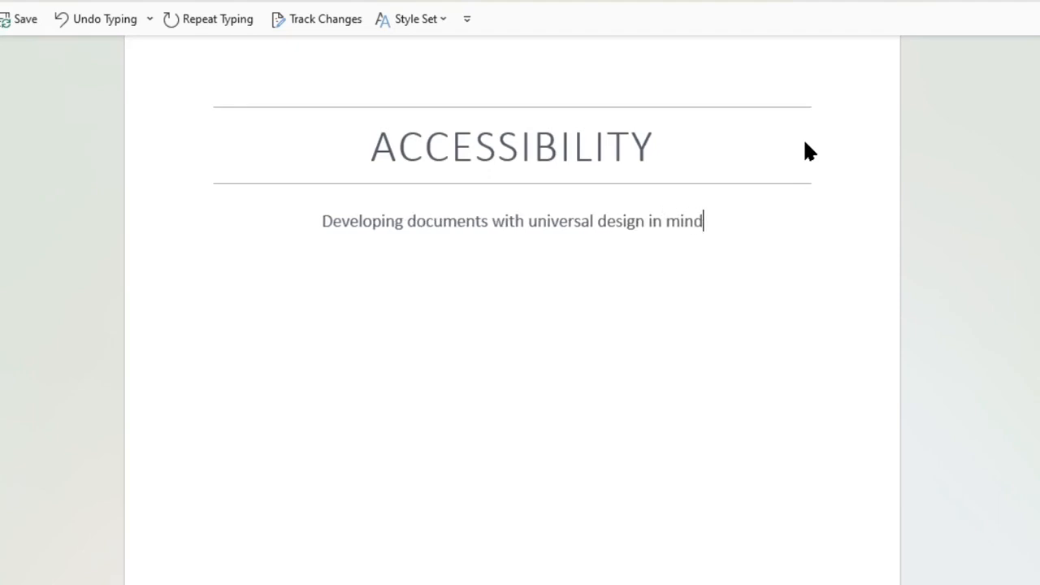
key(Return)
key(Return)
Add a Heading 1 line below the subtitle reading "Identifying the issues".
click(2, 1)
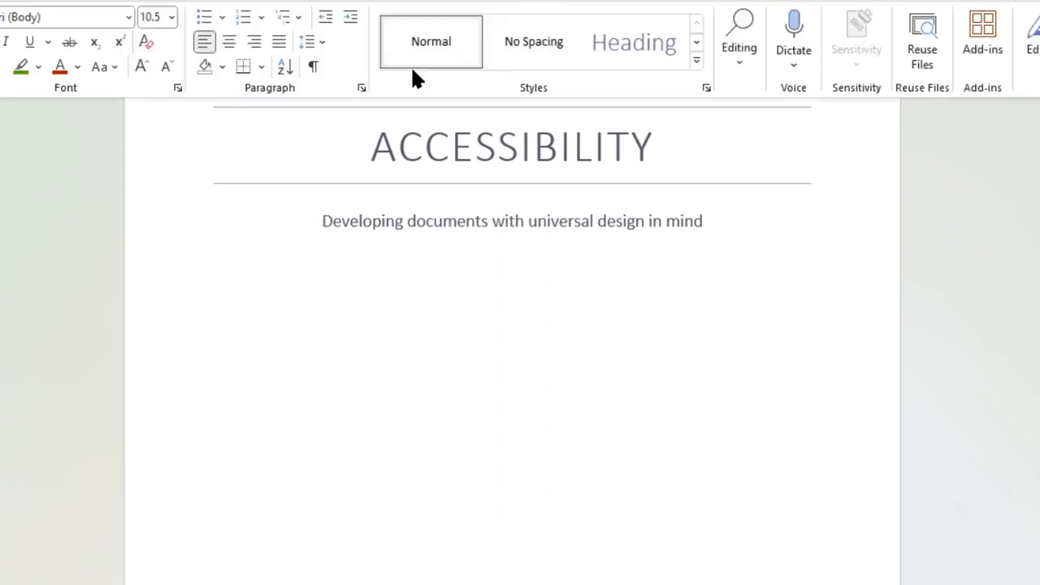
click(648, 40)
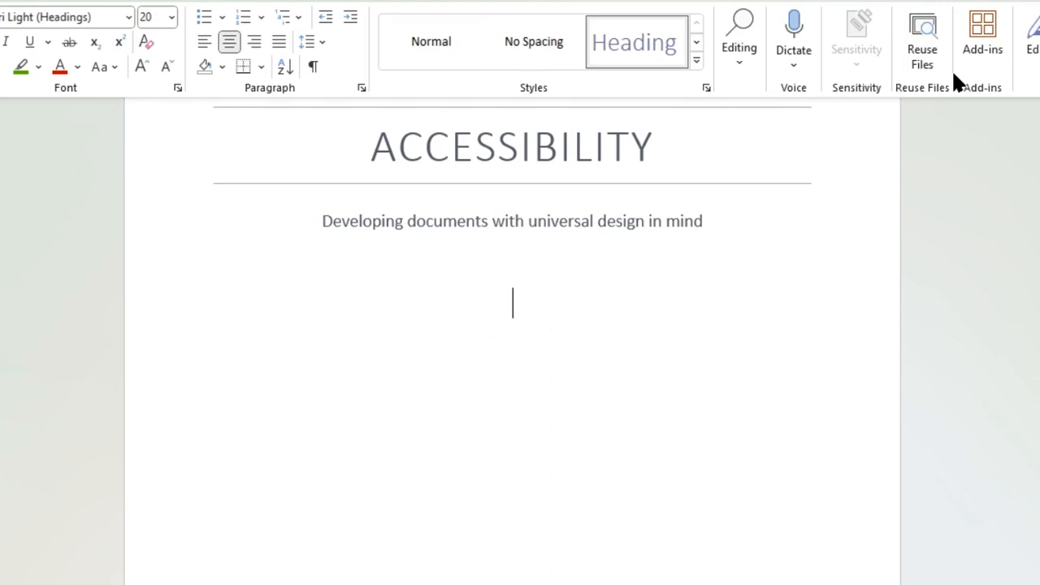
text(Id)
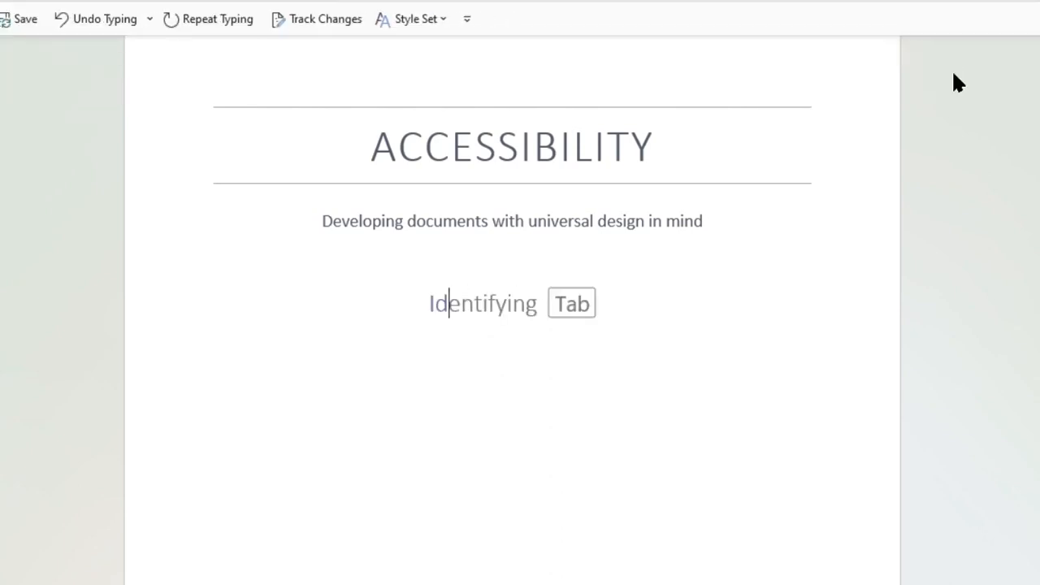
text(entifying)
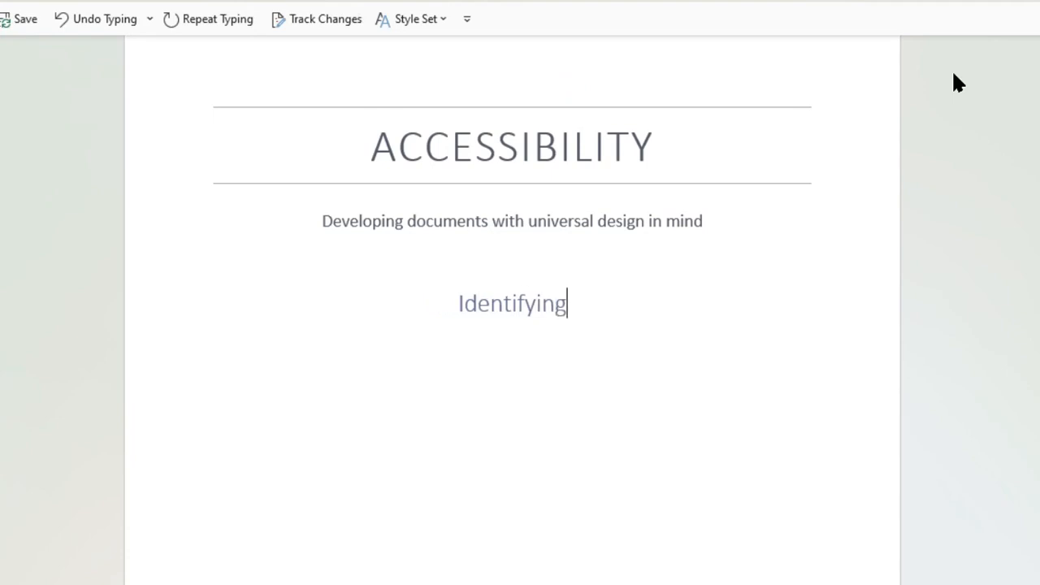
text( the issues)
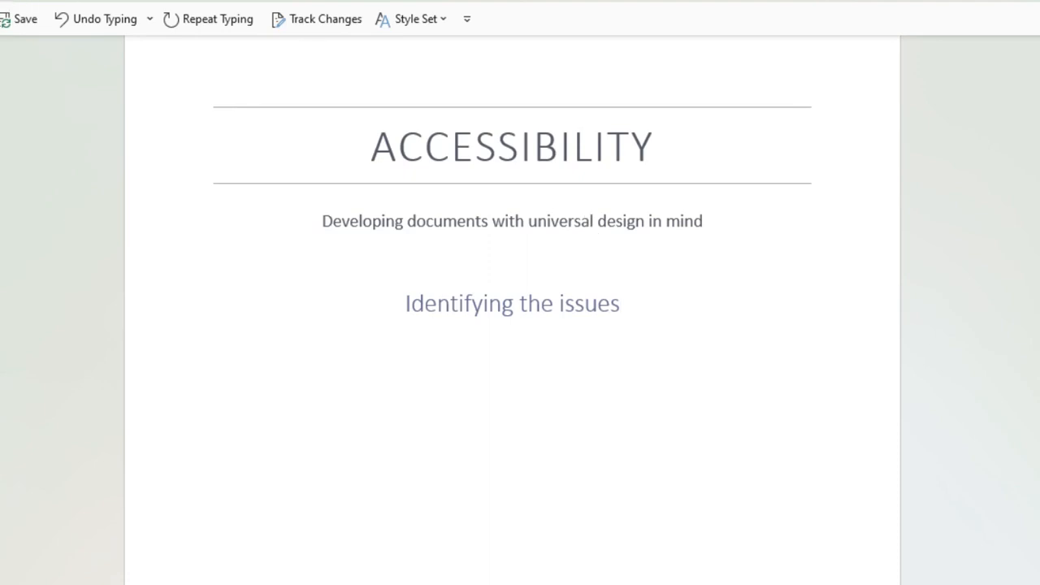
Write a Normal-style paragraph on universal design for learning and K-12 educators, ending with "Some of the reasons that considering universal design are critical include:".
click(0, 0)
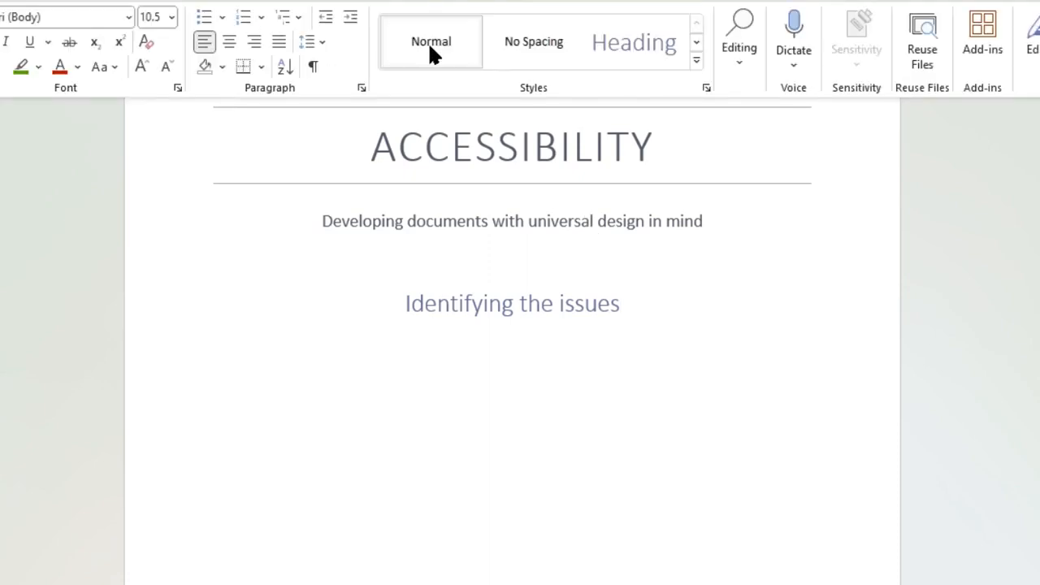
click(428, 51)
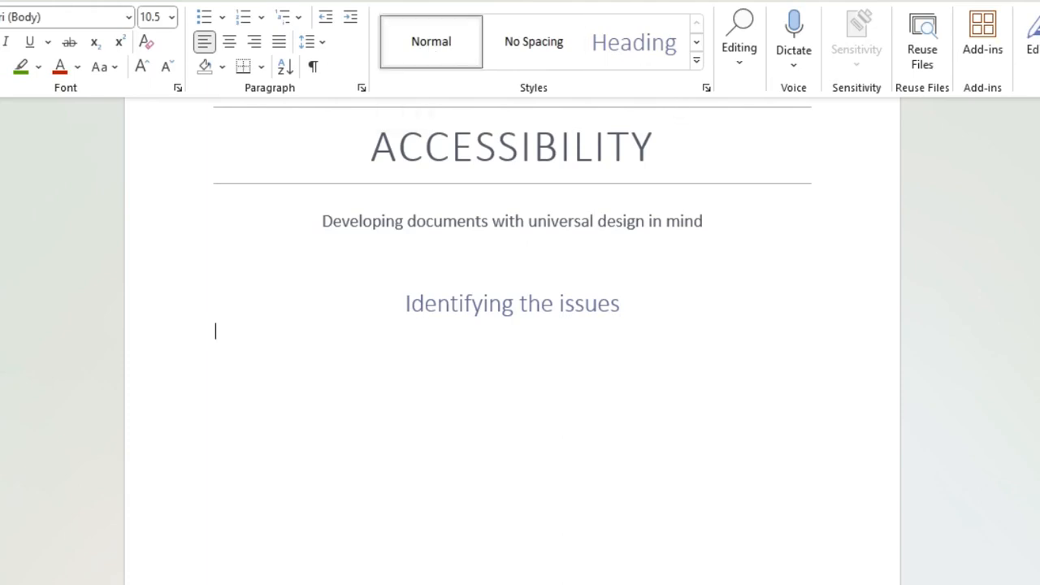
text(The inter)
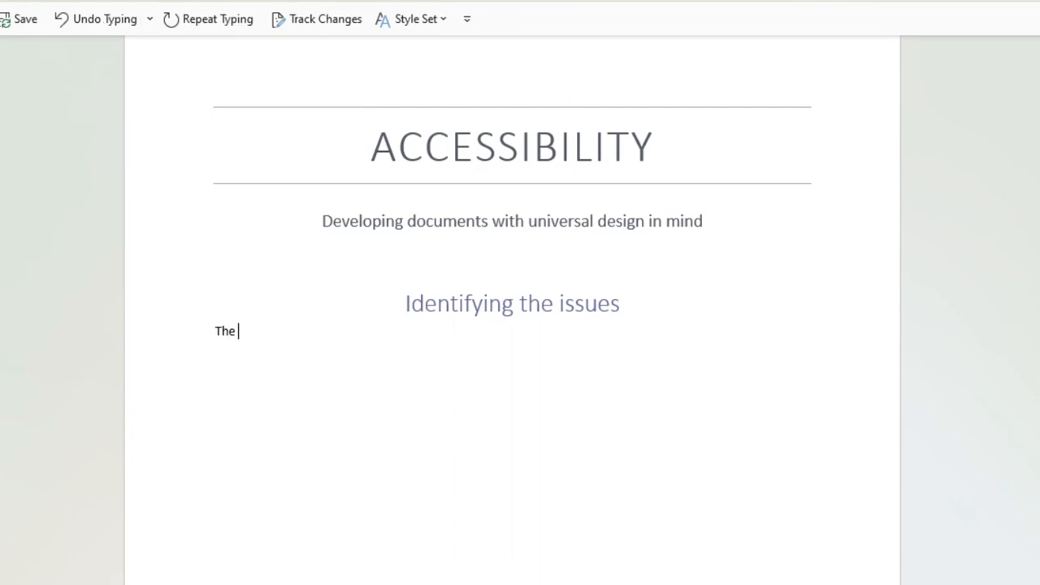
text(est in universal design for learning is impacting educators in K-12 as they address the needs of diverse learners within the classroom setting.  Some of the reasons that considering universal design are critical include:)
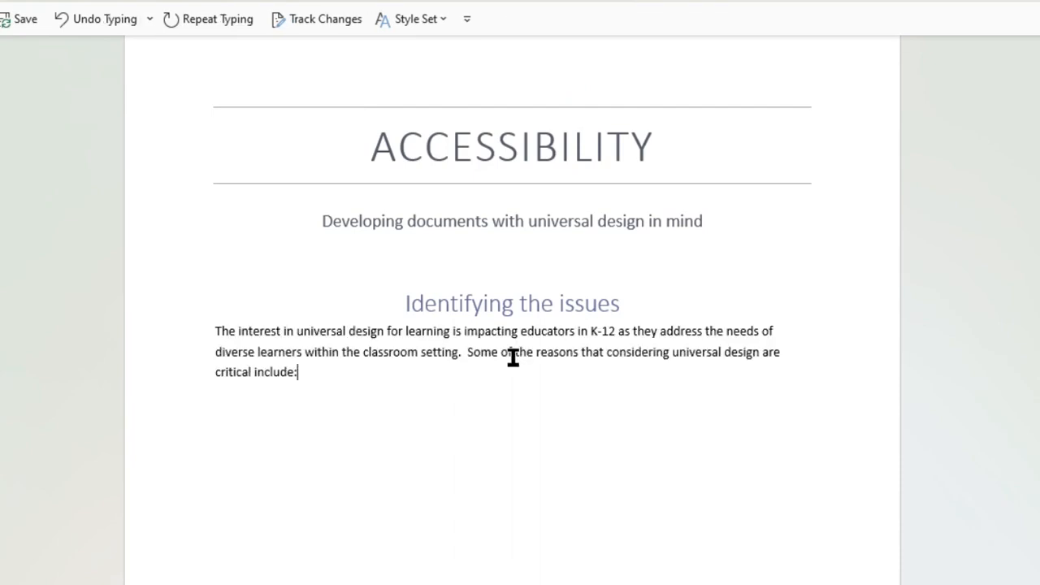
key(Return)
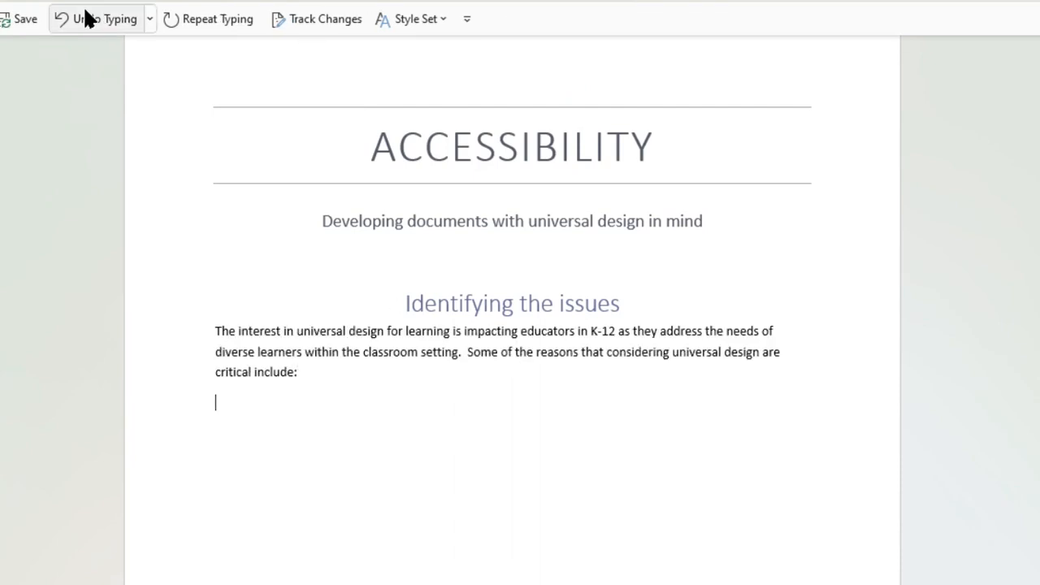
Apply the List Paragraph style to the empty line below the introductory paragraph.
click(195, 2)
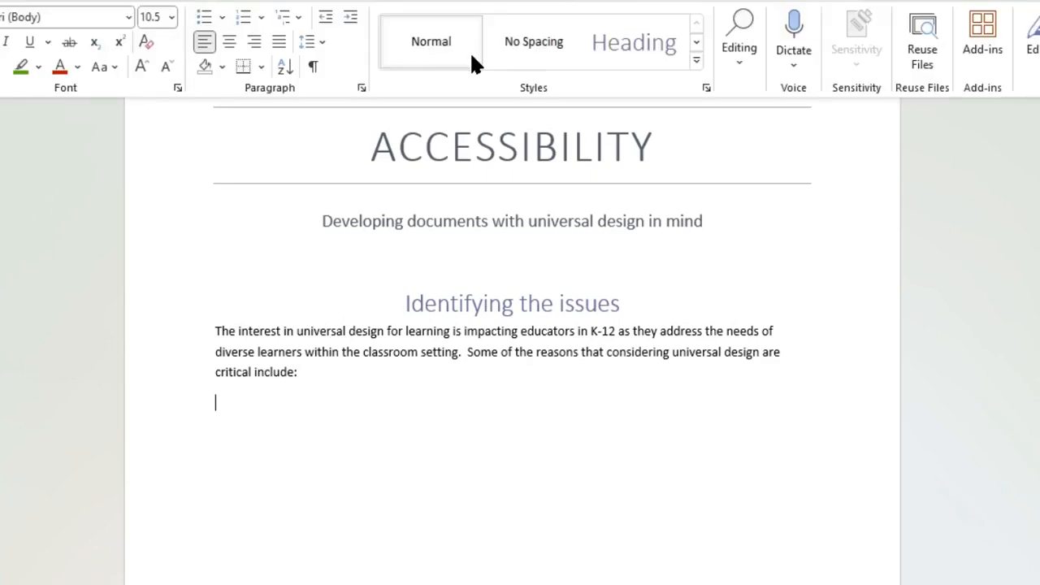
click(695, 45)
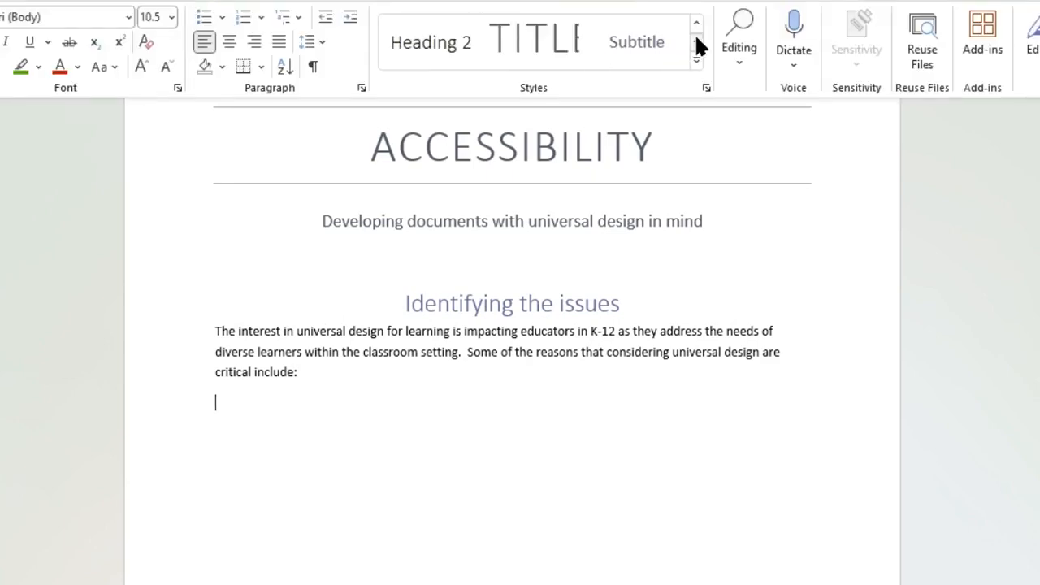
click(696, 45)
click(695, 43)
click(696, 42)
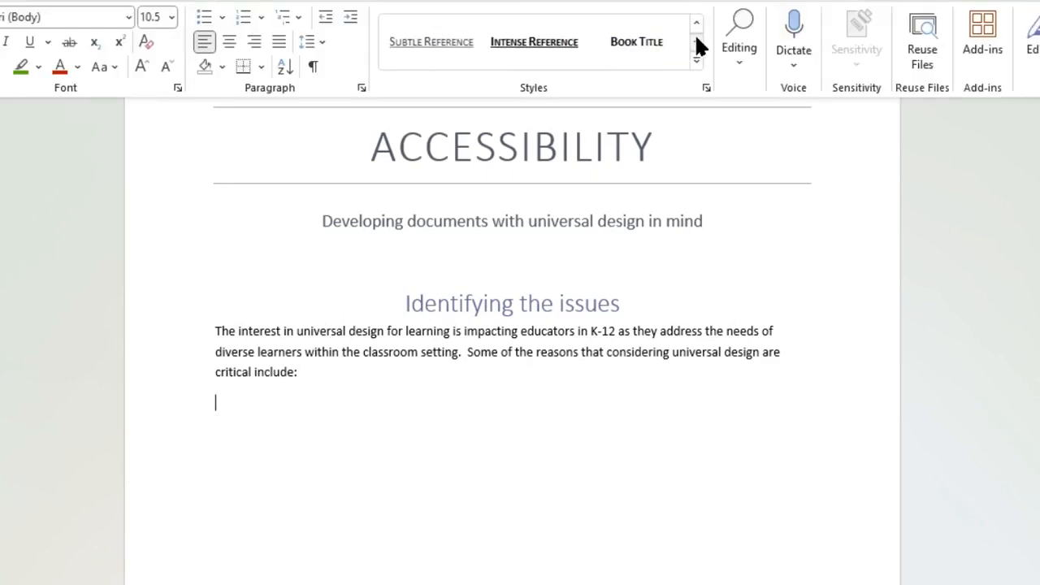
click(695, 41)
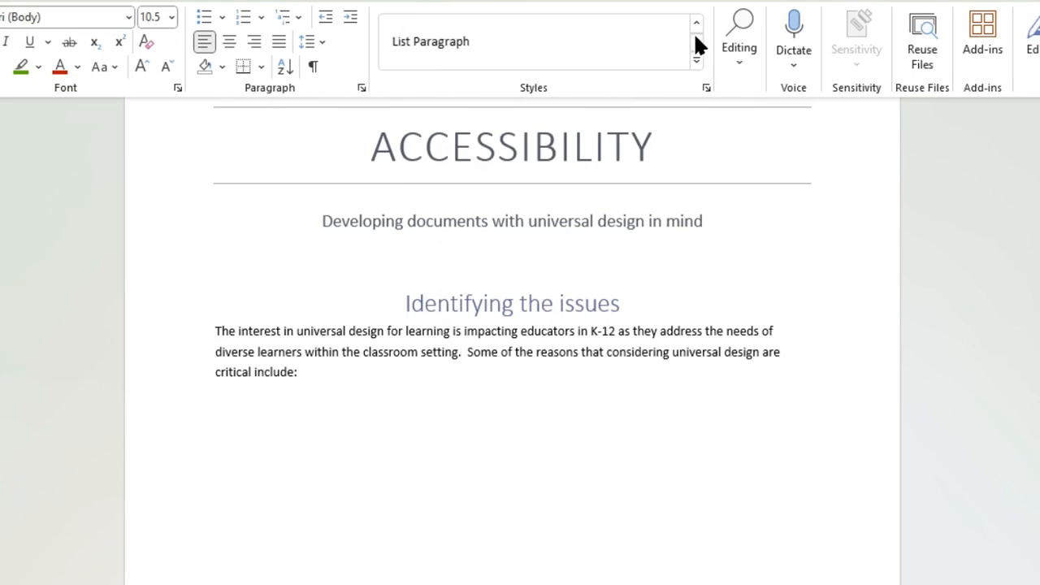
click(457, 37)
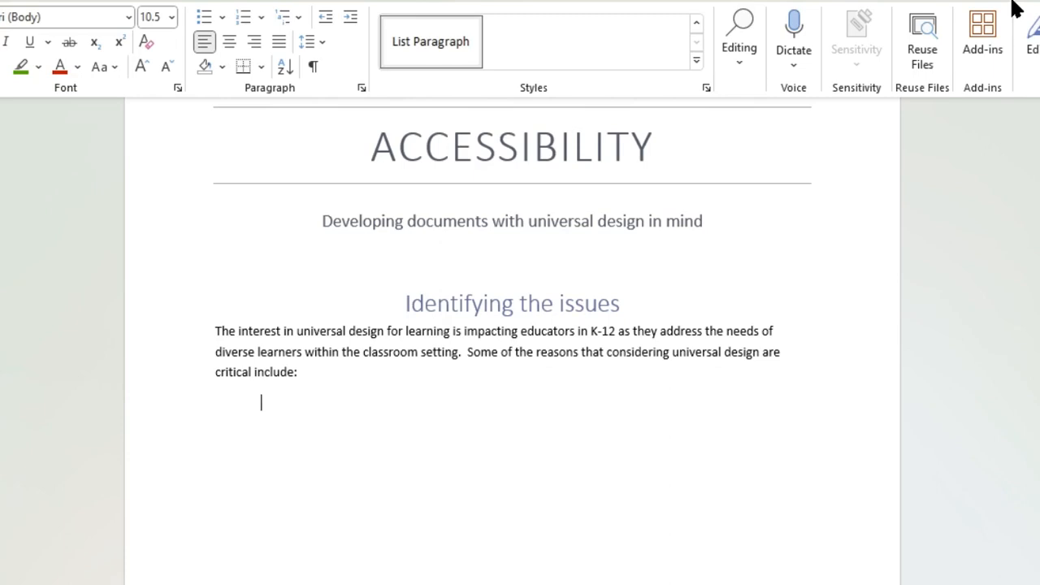
Enter lines "Increasing use of text to speech to support challenged readers" and "Increasing use of screen readers providing access to individuals who are blind or low vision".
text(Incresing u)
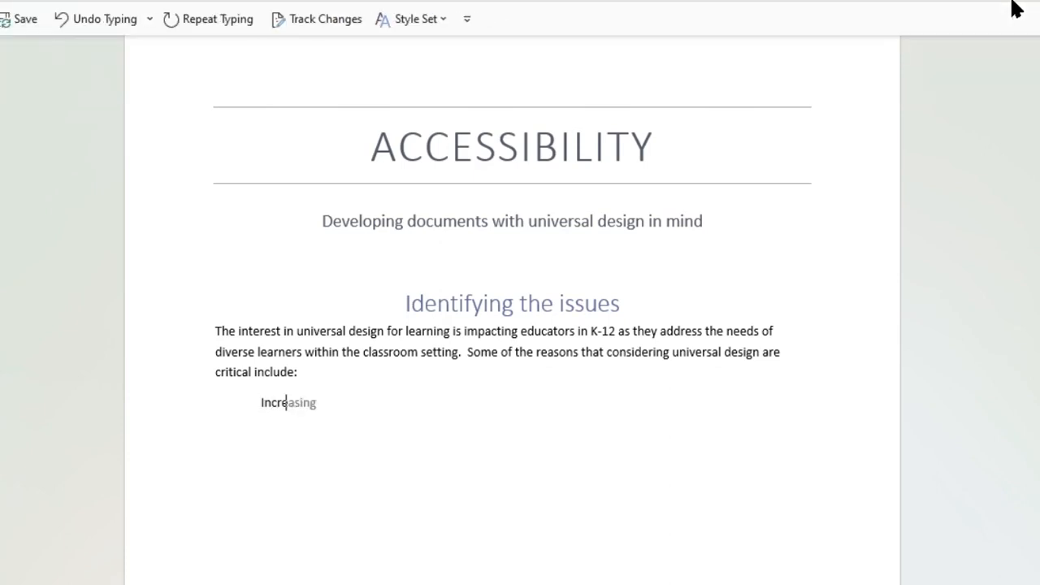
key(BackSpace)
key(BackSpace)
key(BackSpace)
key(BackSpace)
key(BackSpace)
key(BackSpace)
key(BackSpace)
text(asing use of)
text(text to sp)
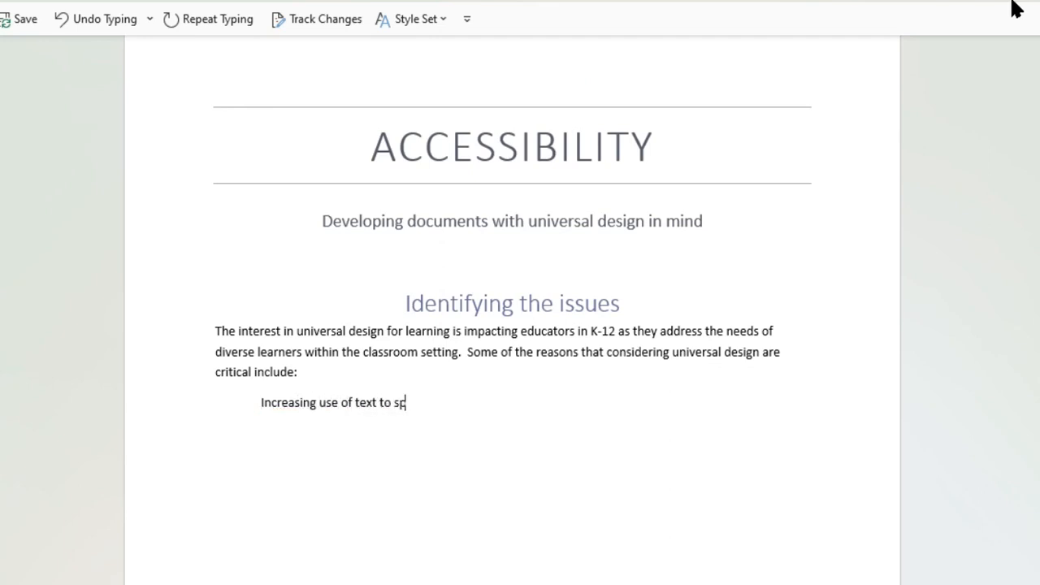
text(eech to support challe)
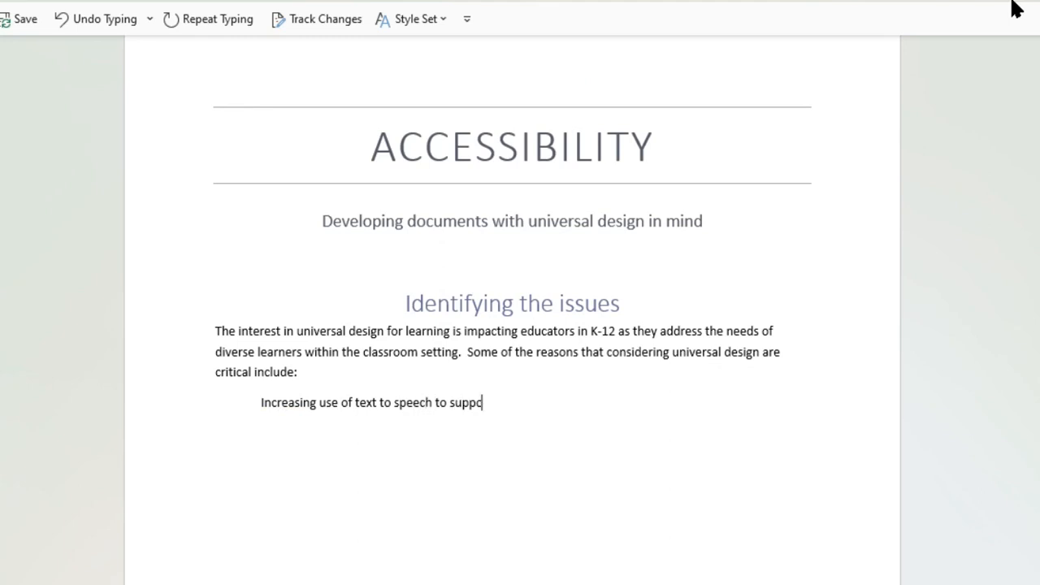
text(ng)
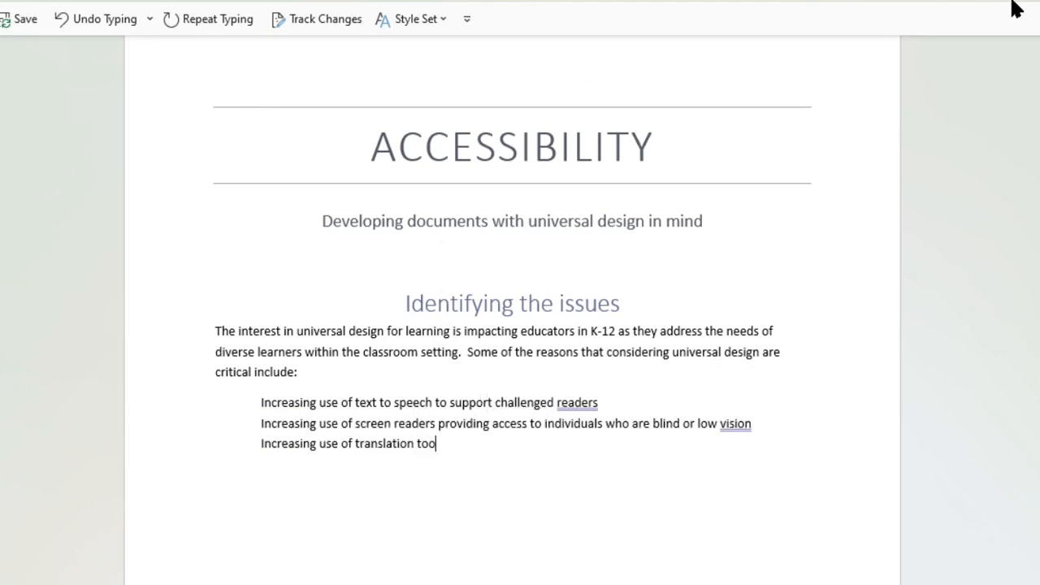
Complete the third list line as "Increasing use of translation tools for students and parents with emerging bilingualism (EB).".
text(ls for ever)
key(BackSpace)
key(BackSpace)
key(BackSpace)
key(BackSpace)
key(BackSpace)
text(students and pare)
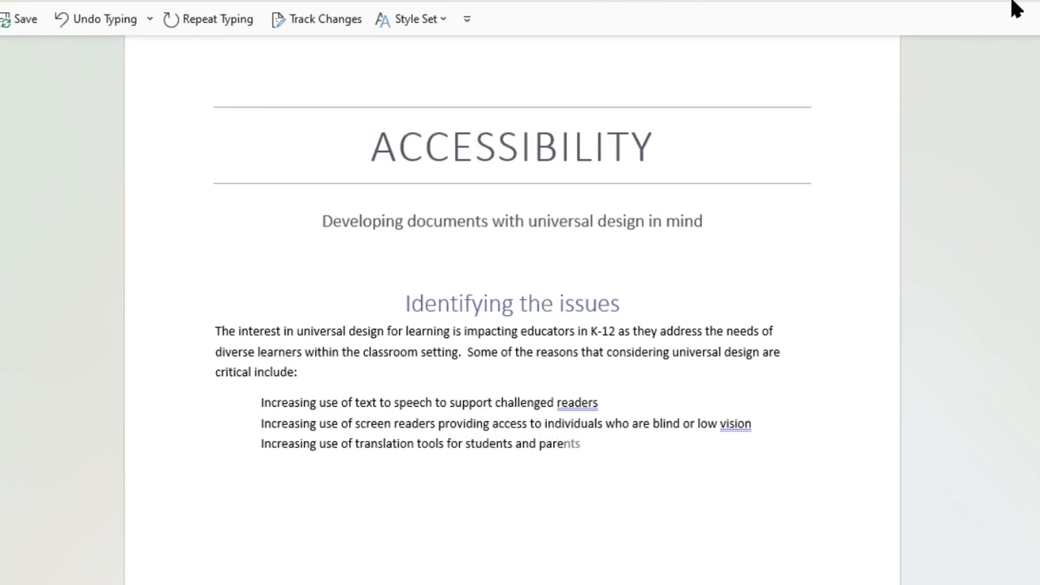
text(nts with emer)
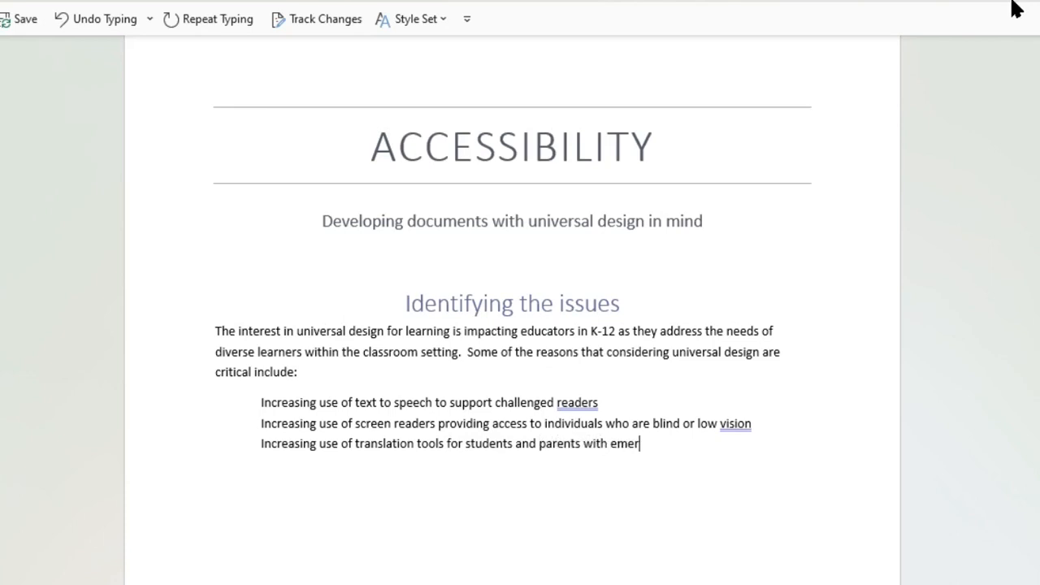
text(ging bili)
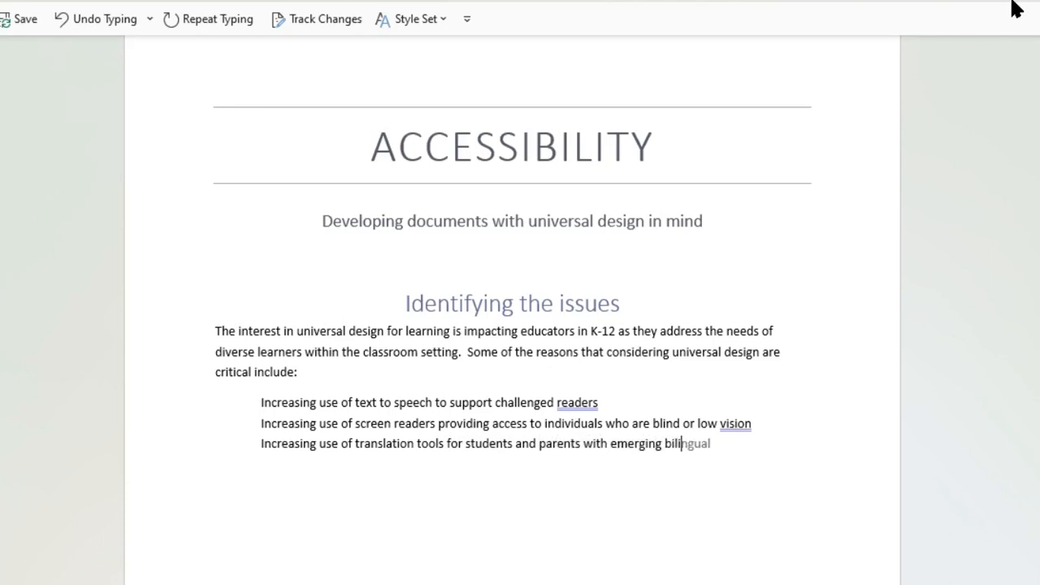
text(ngualism (EB))
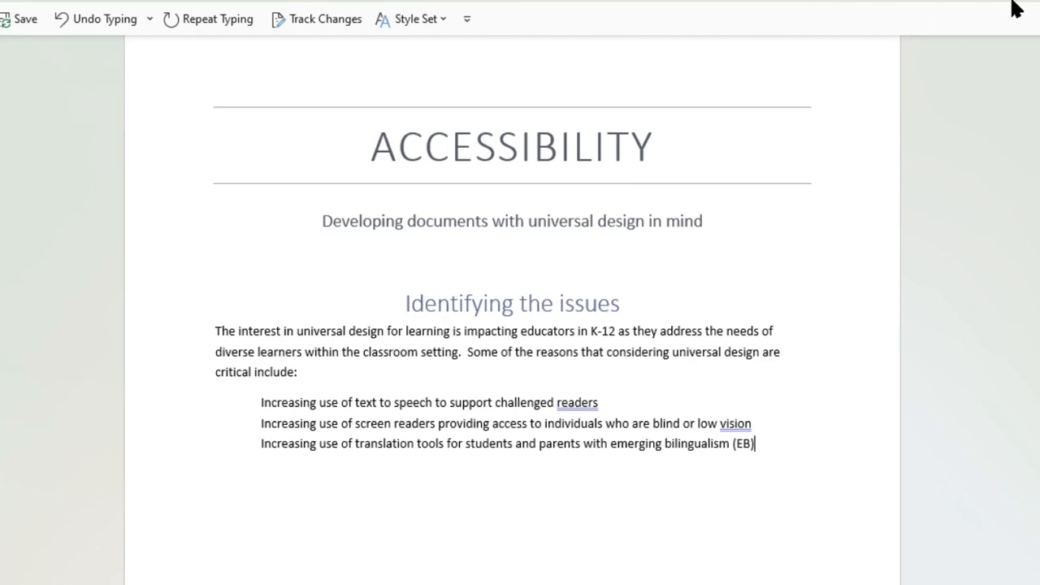
text(.)
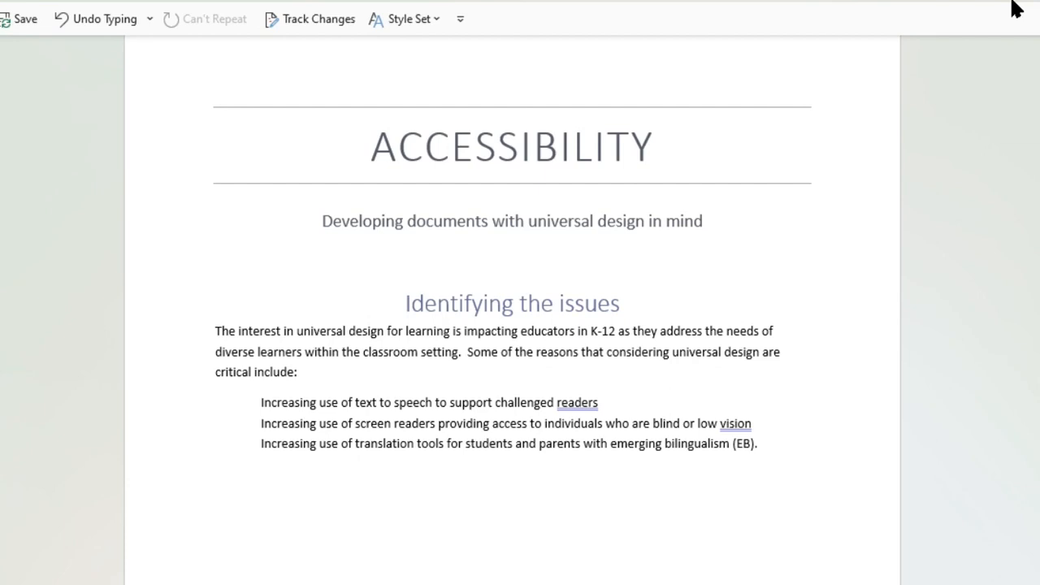
Leave a blank line below the list and add a Heading 1 line reading "How to create accessible documents".
key(Return)
key(Return)
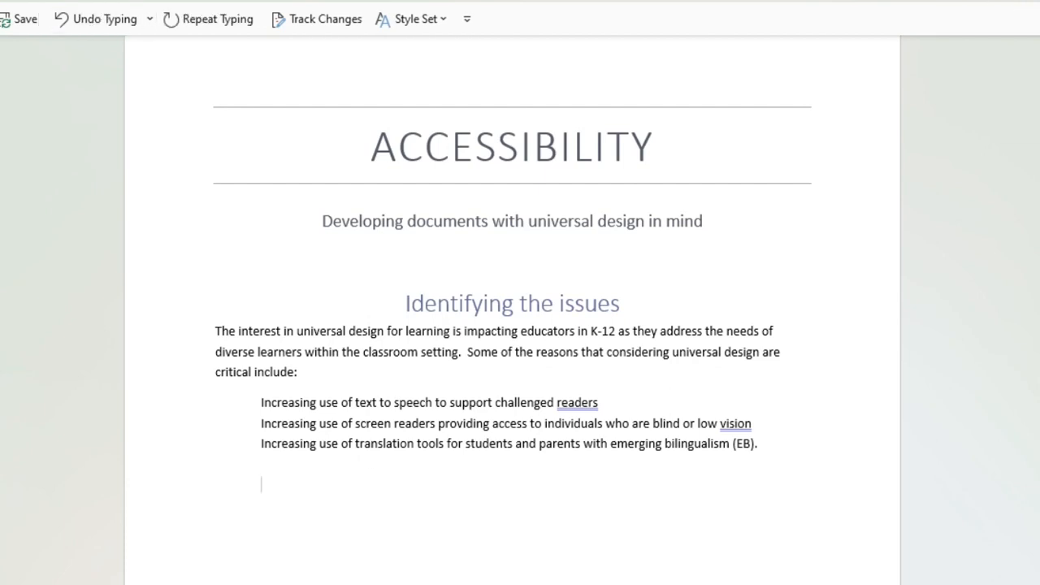
click(2, 1)
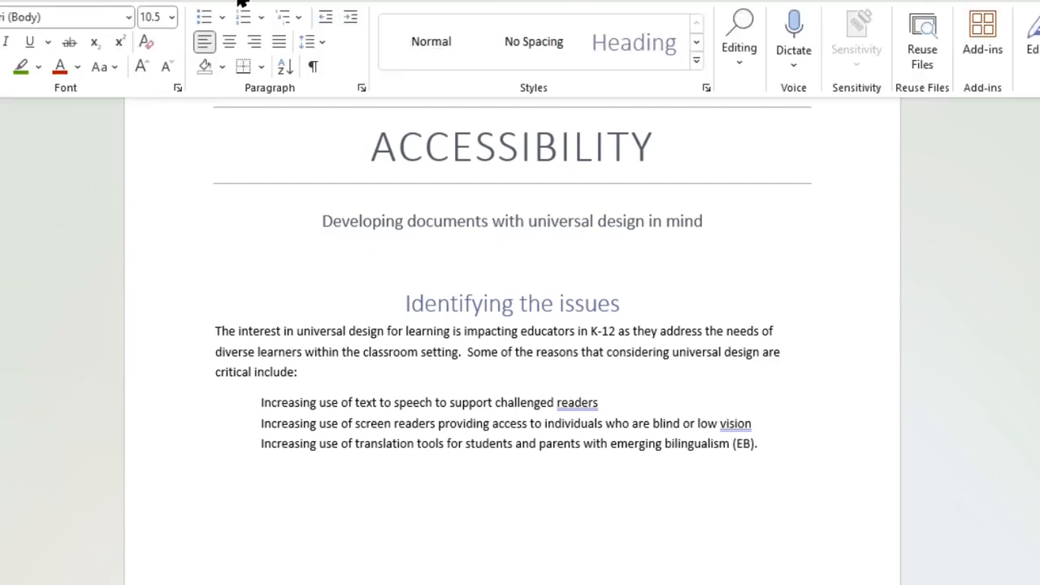
click(650, 39)
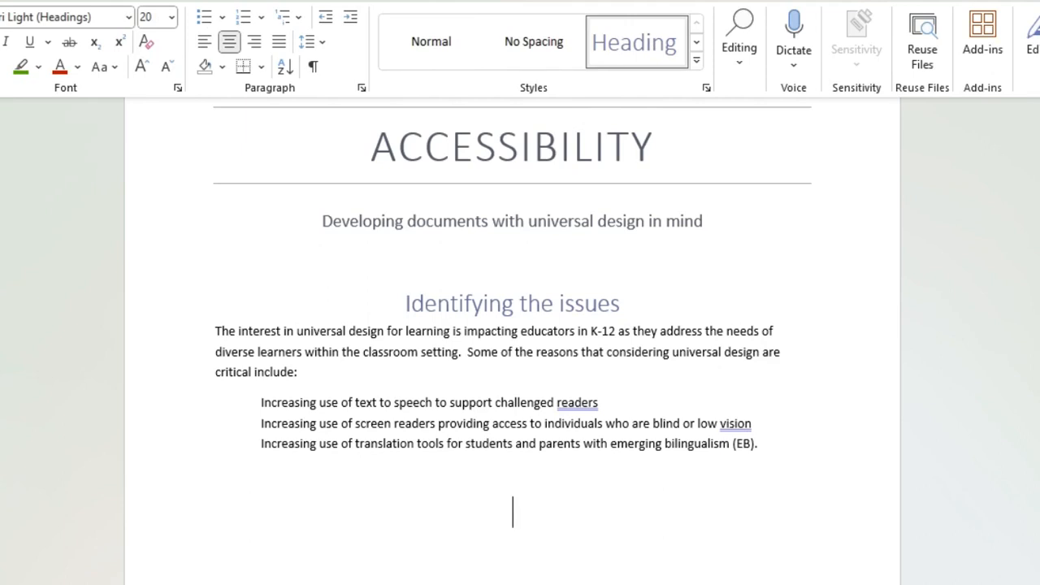
text(W)
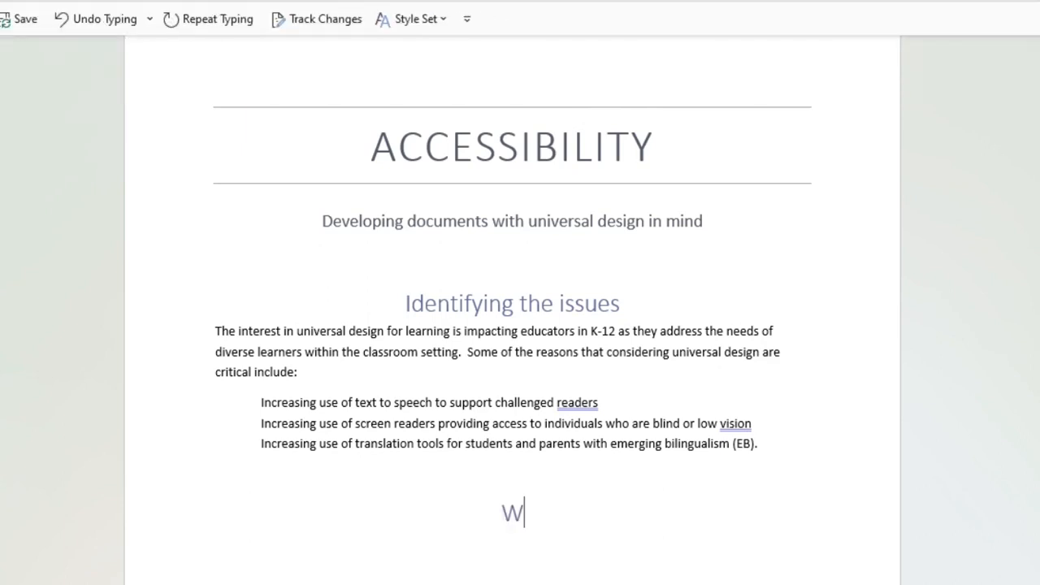
key(BackSpace)
text(How to )
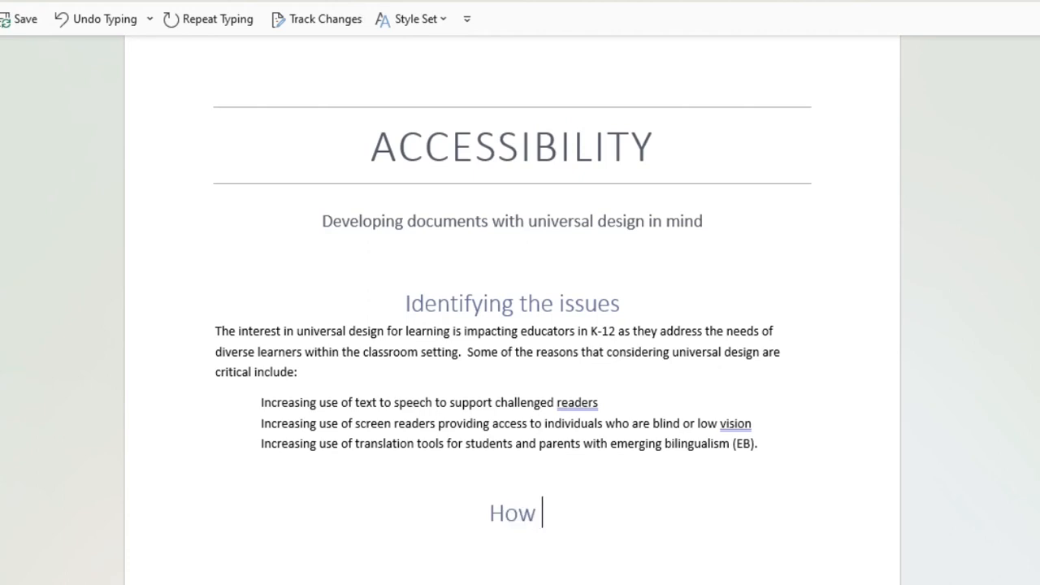
text(c)
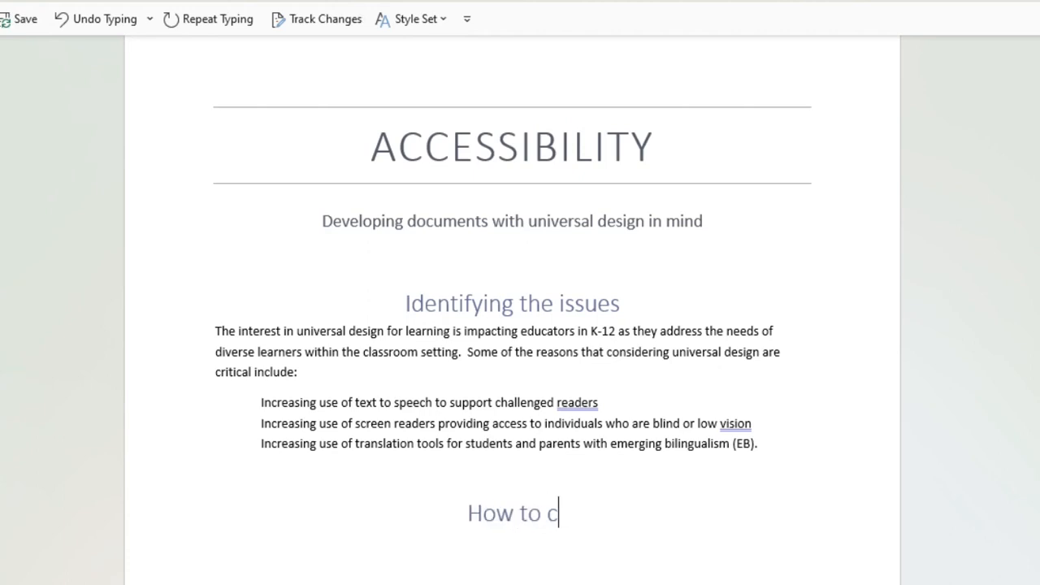
text(reate )
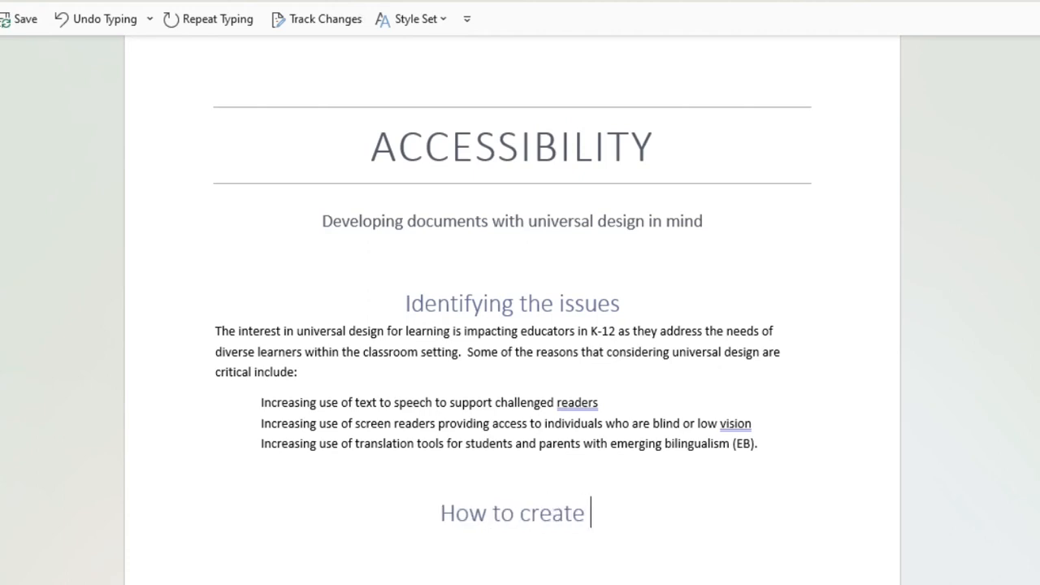
text(accessible)
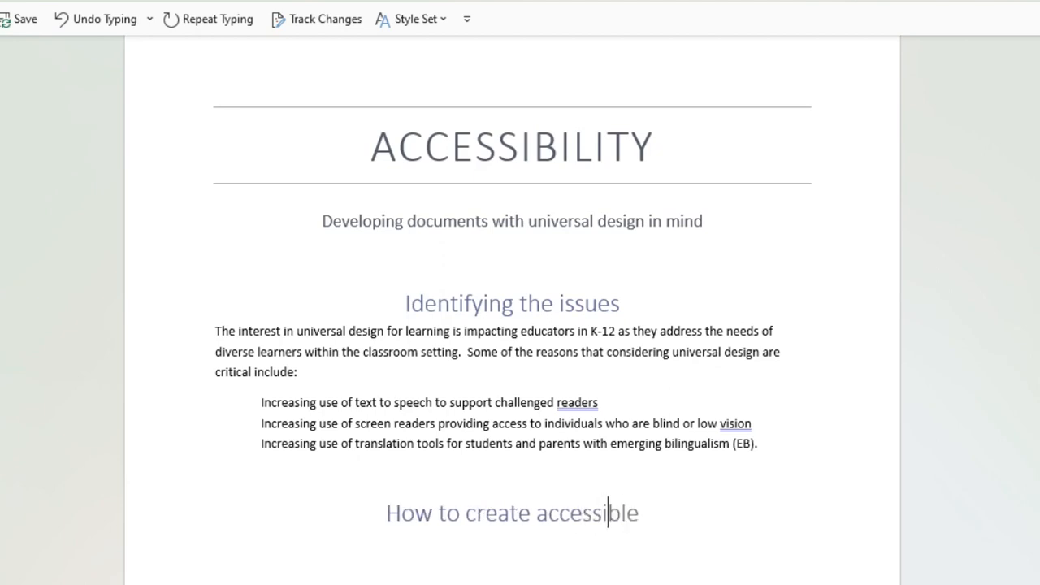
text( documents)
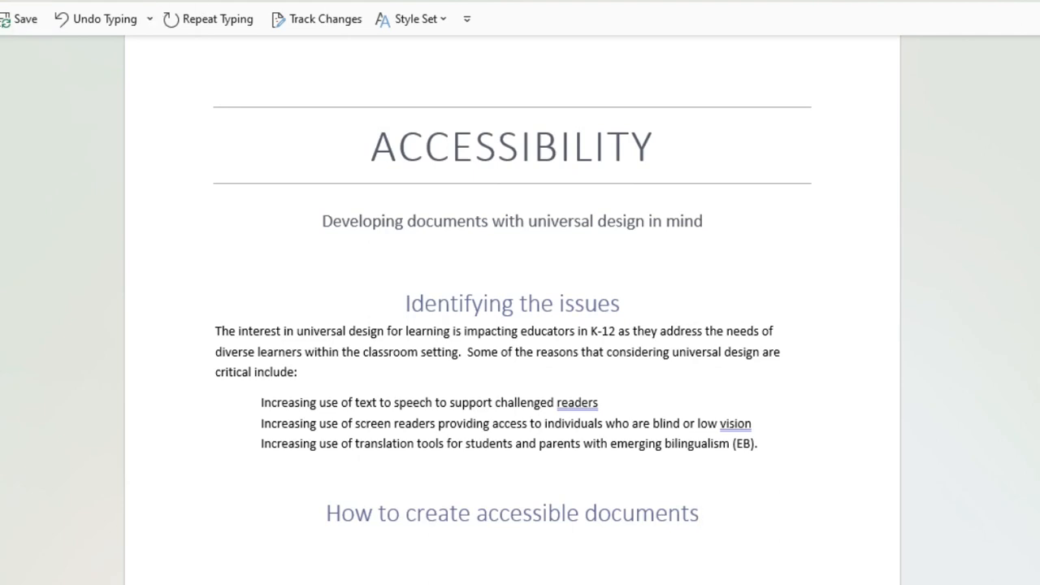
Look through the available built-in styles, from the headings to the emphasis, quote and reference styles.
click(13, 1)
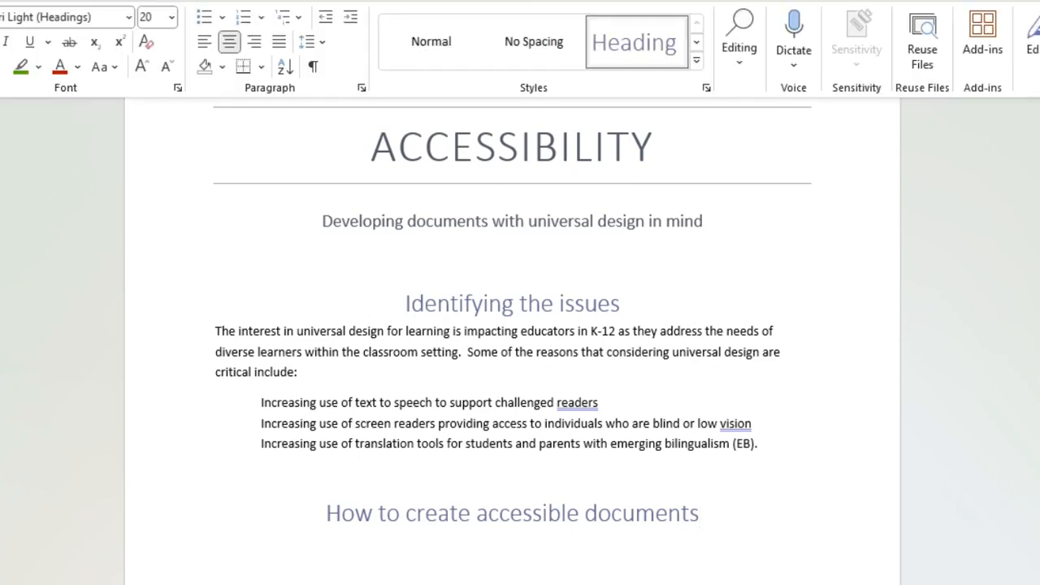
click(696, 47)
click(696, 47)
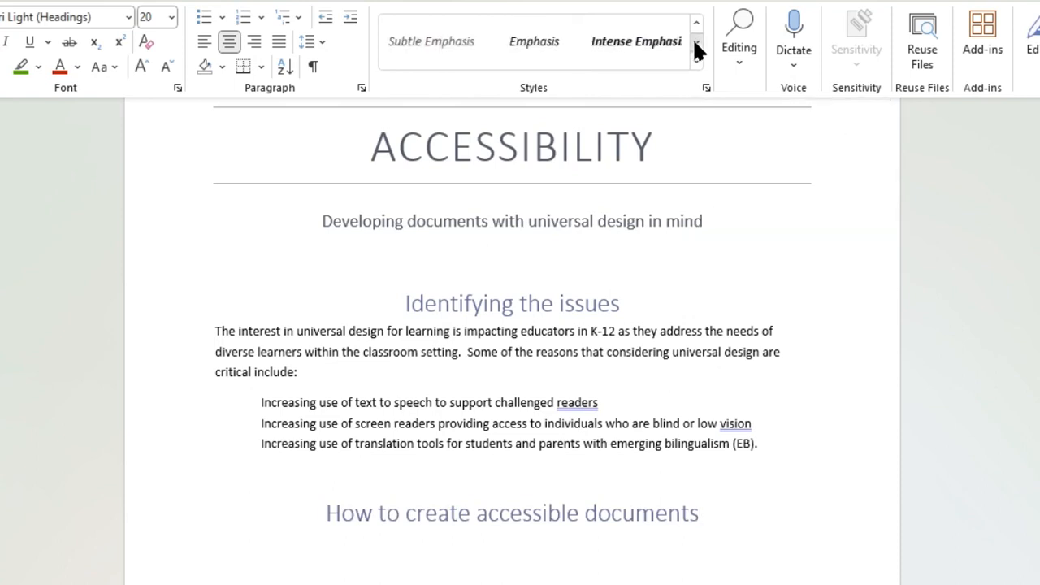
click(696, 48)
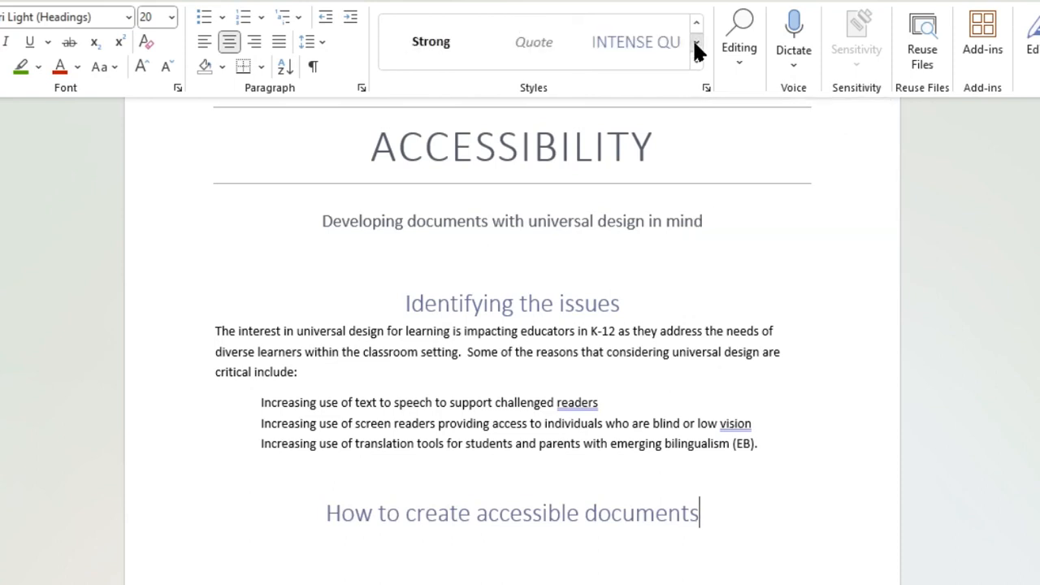
click(696, 47)
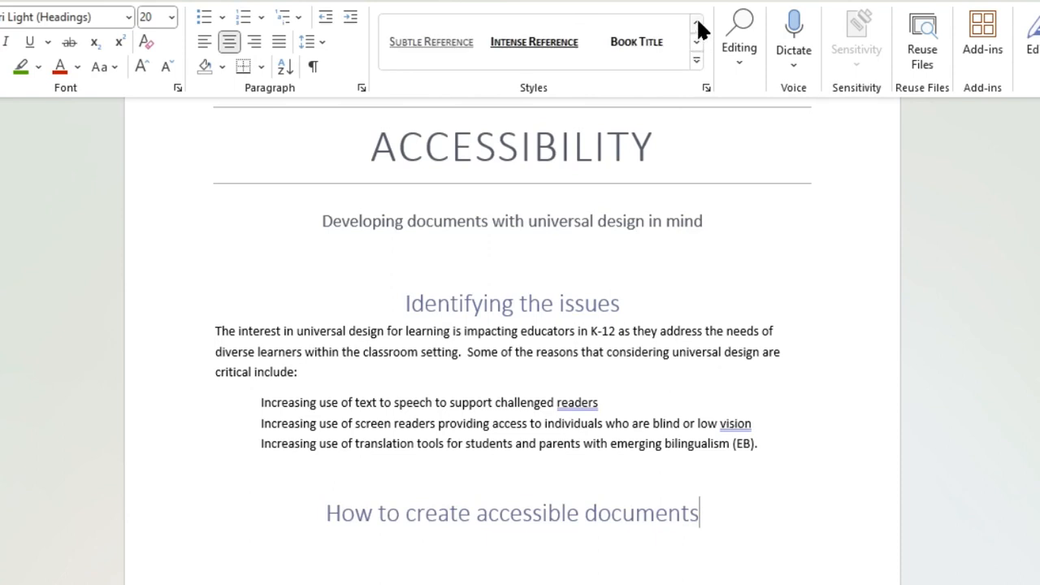
click(697, 26)
click(697, 26)
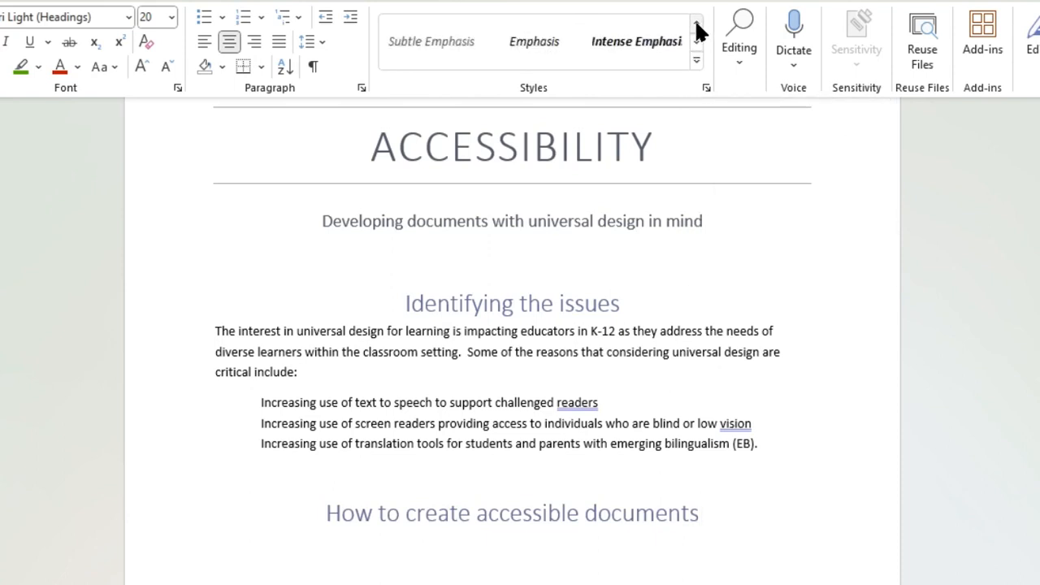
click(697, 26)
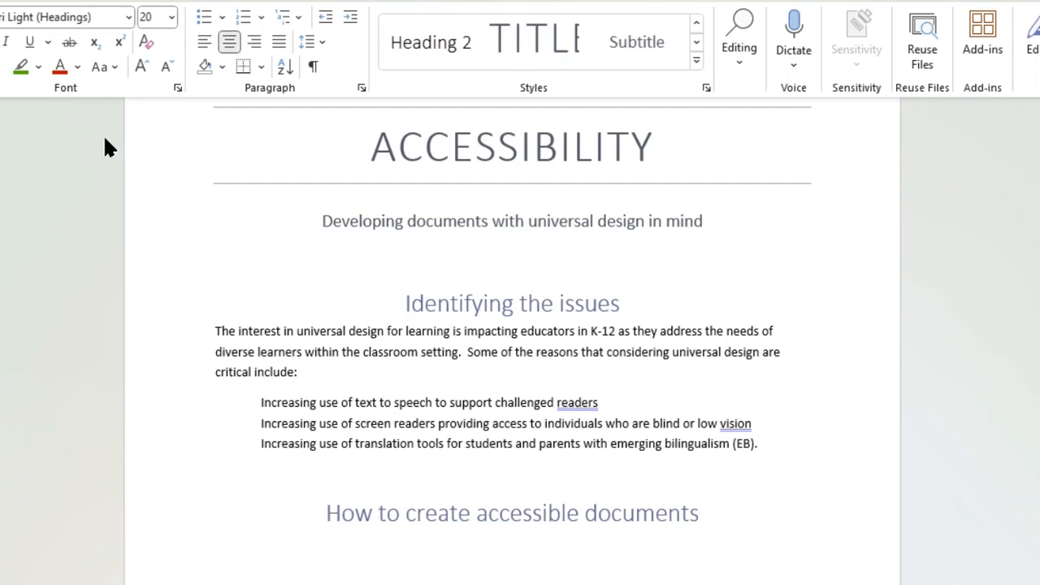
View the document in Read Mode.
click(426, 1)
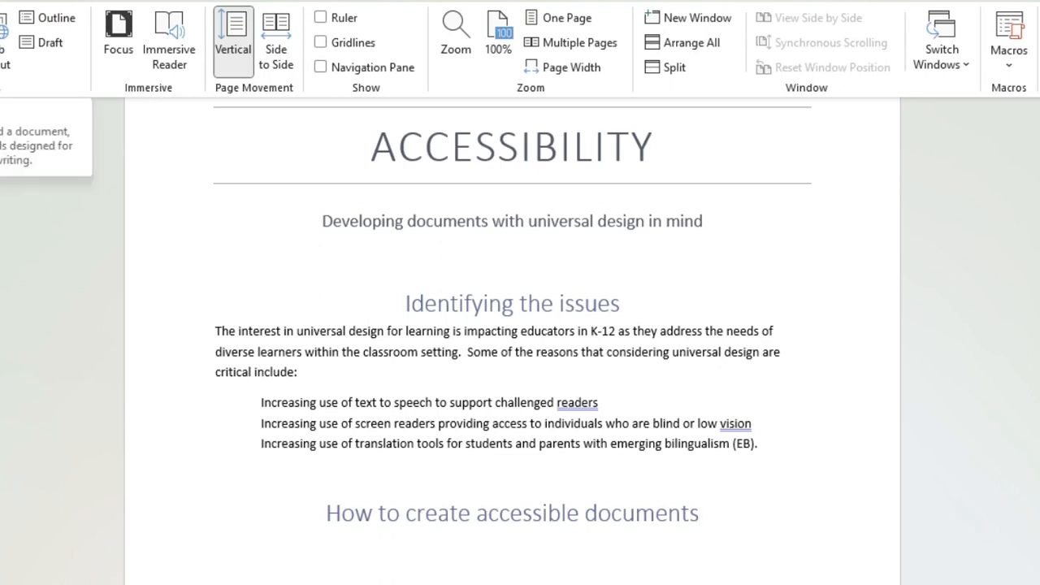
click(0, 36)
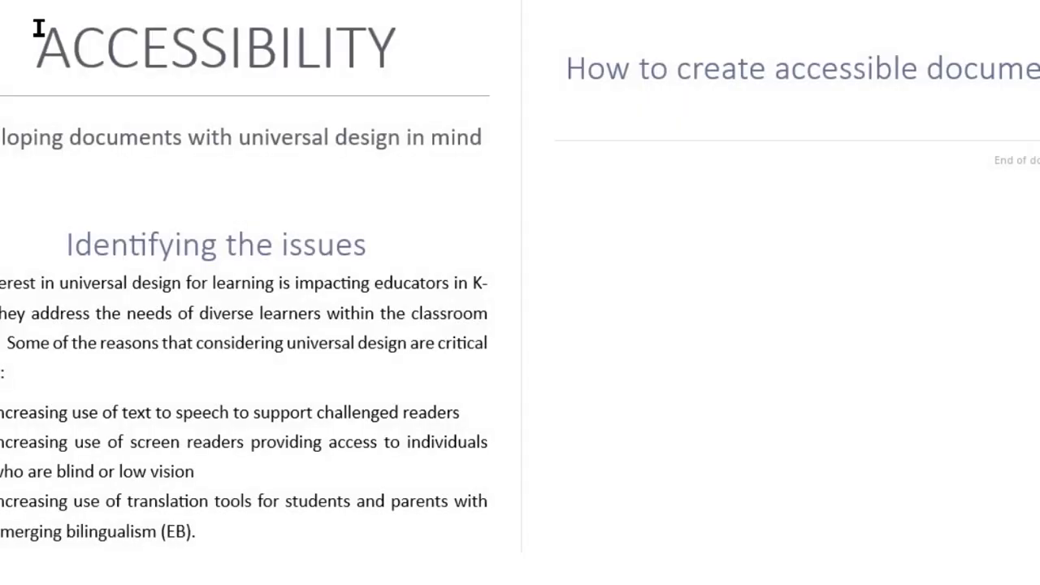
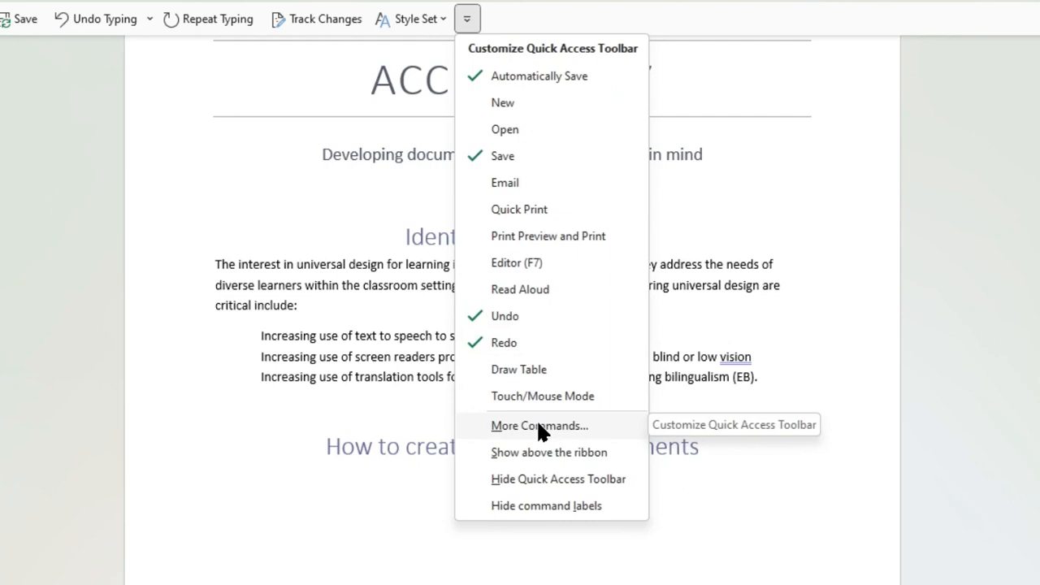
Add Read Aloud to the Quick Access Toolbar and start it on the document.
click(533, 292)
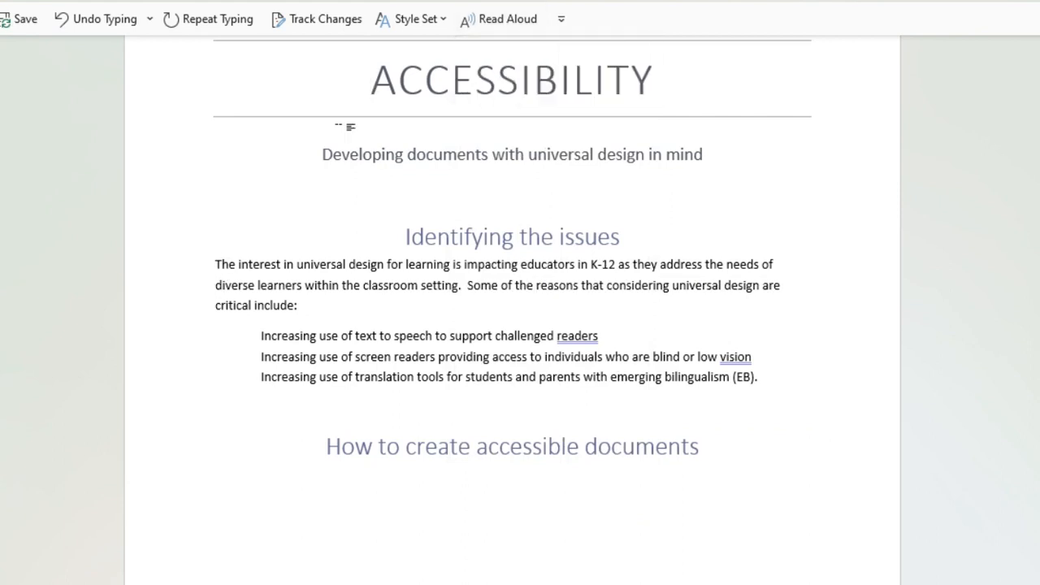
click(500, 16)
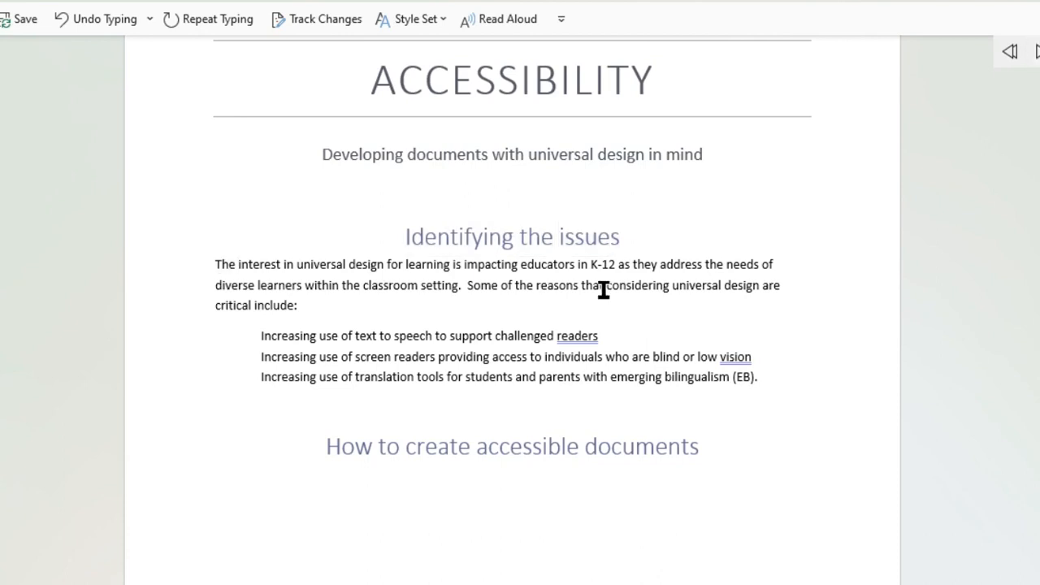
Select the three list lines under "Identifying the issues" and have Read Aloud read them.
drag(258, 335, 792, 400)
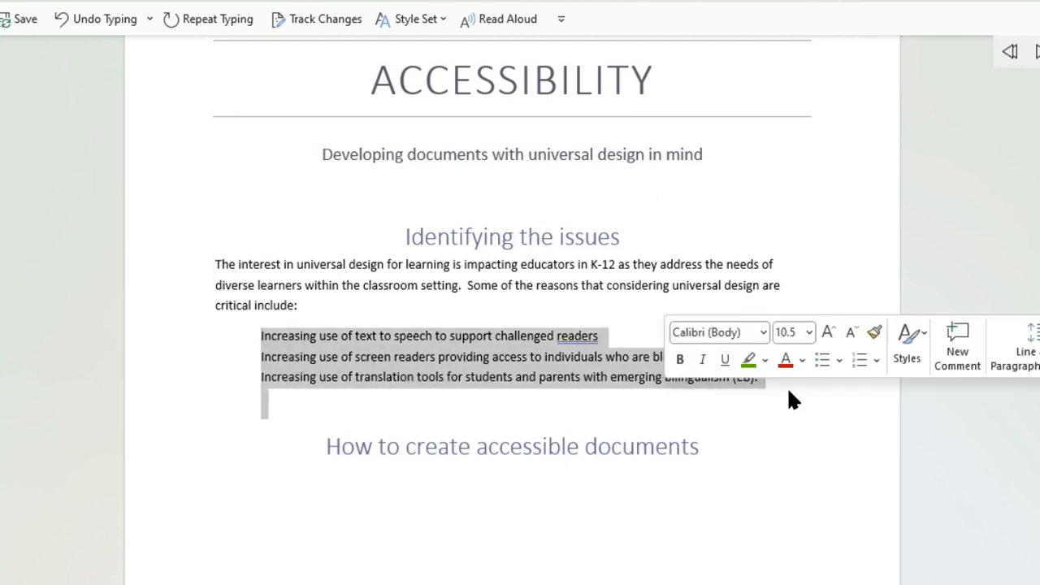
click(498, 18)
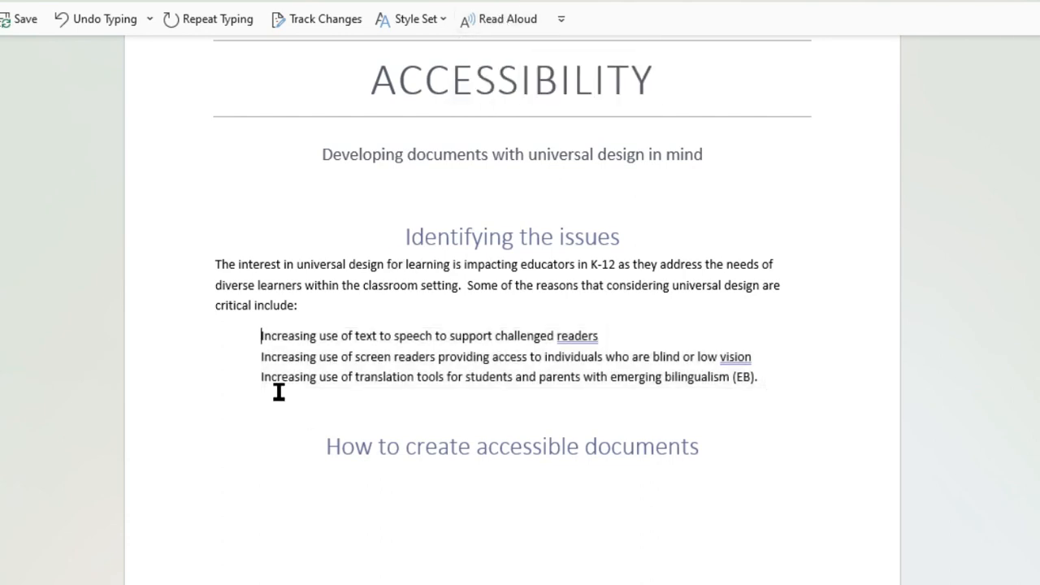
drag(258, 336, 766, 385)
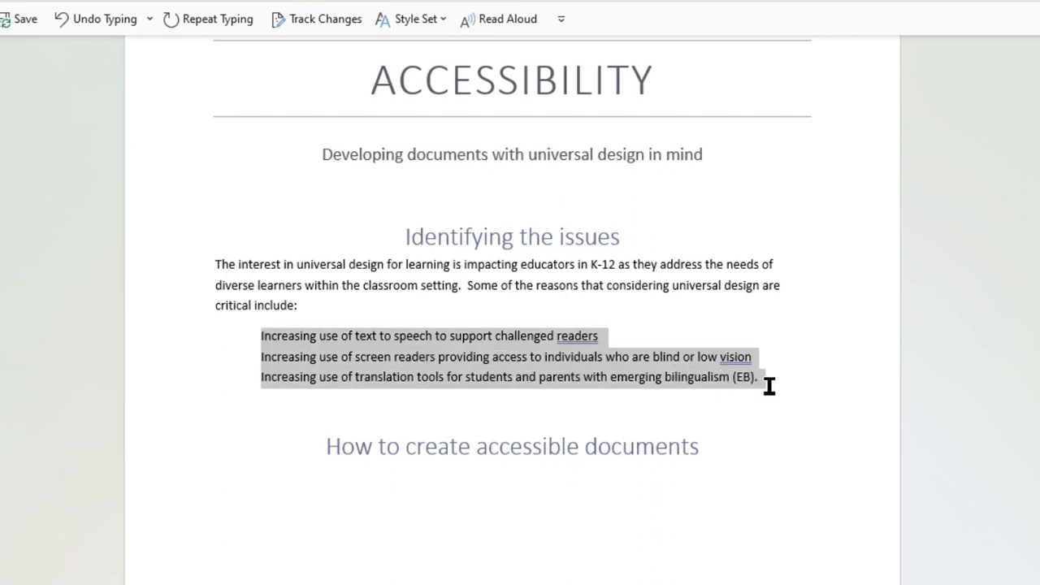
click(516, 23)
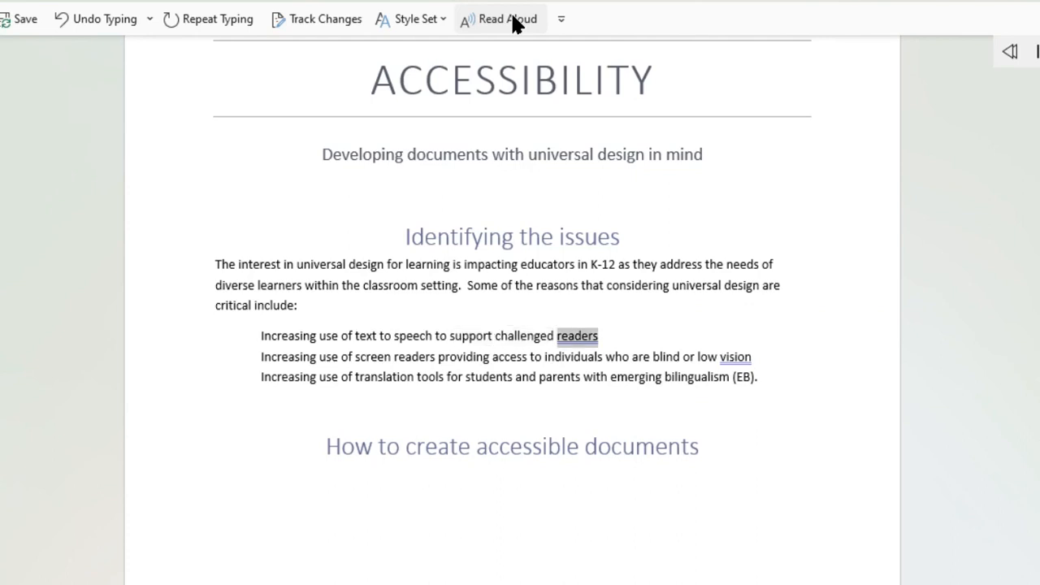
click(511, 21)
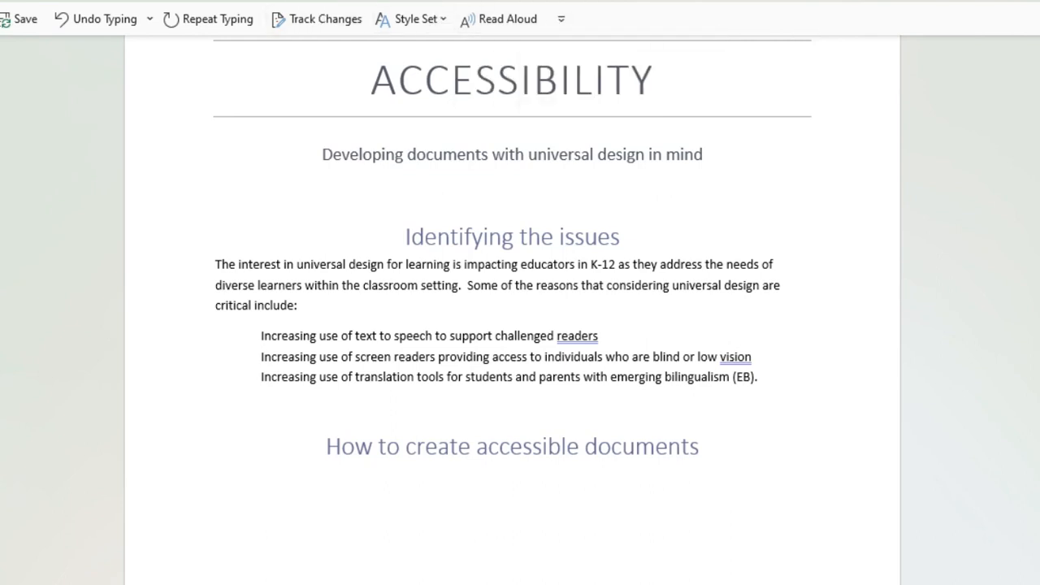
click(513, 20)
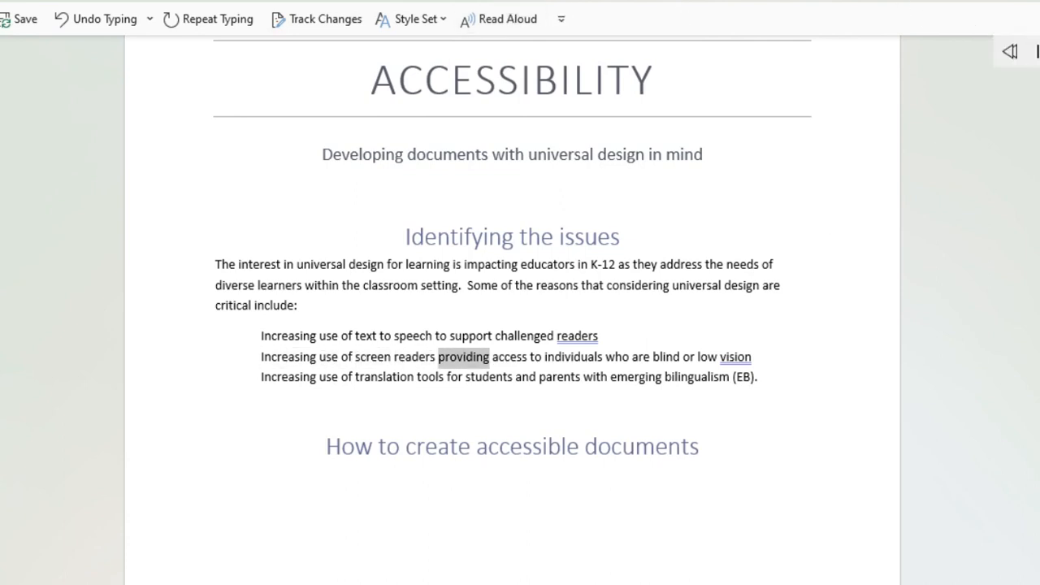
Change the Read Aloud voice to the male option and play the remaining list text with it.
click(1037, 54)
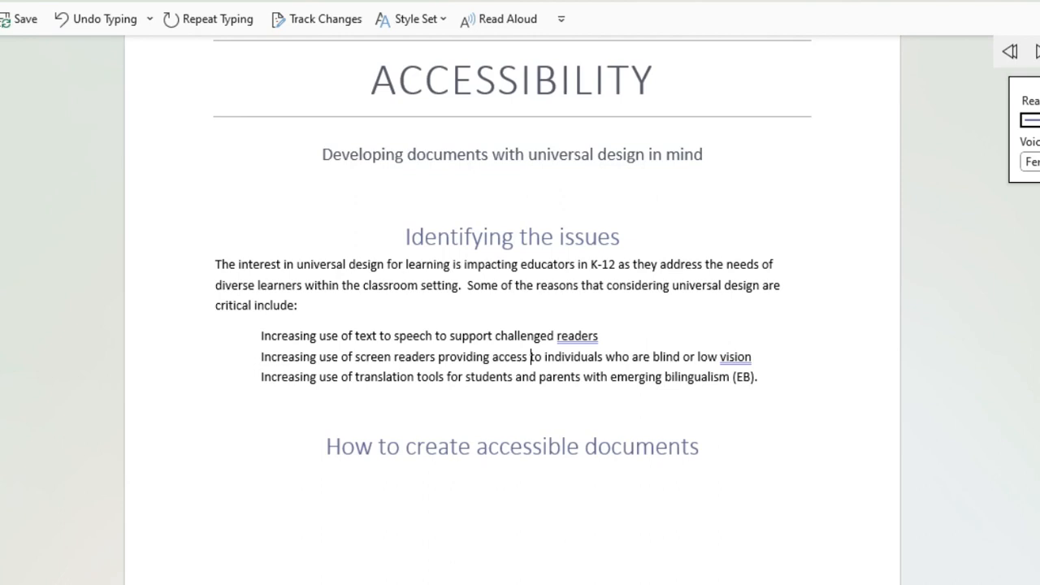
click(1035, 162)
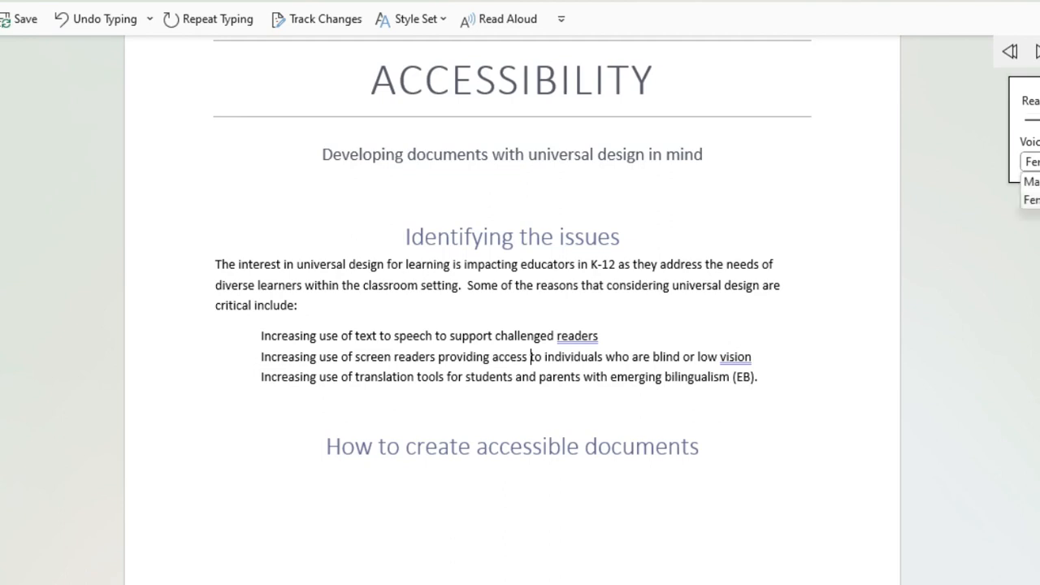
click(1030, 182)
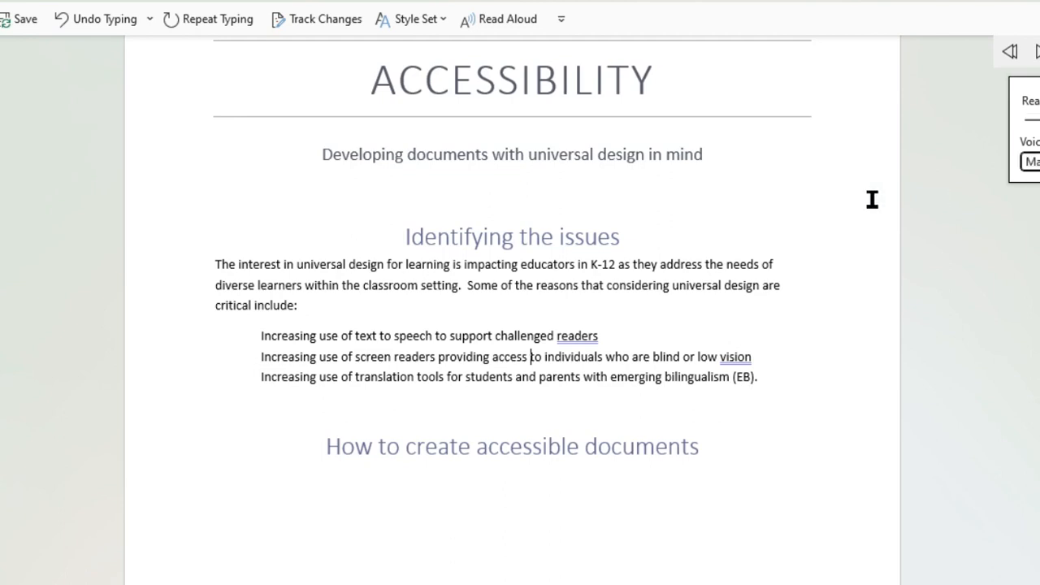
click(1036, 52)
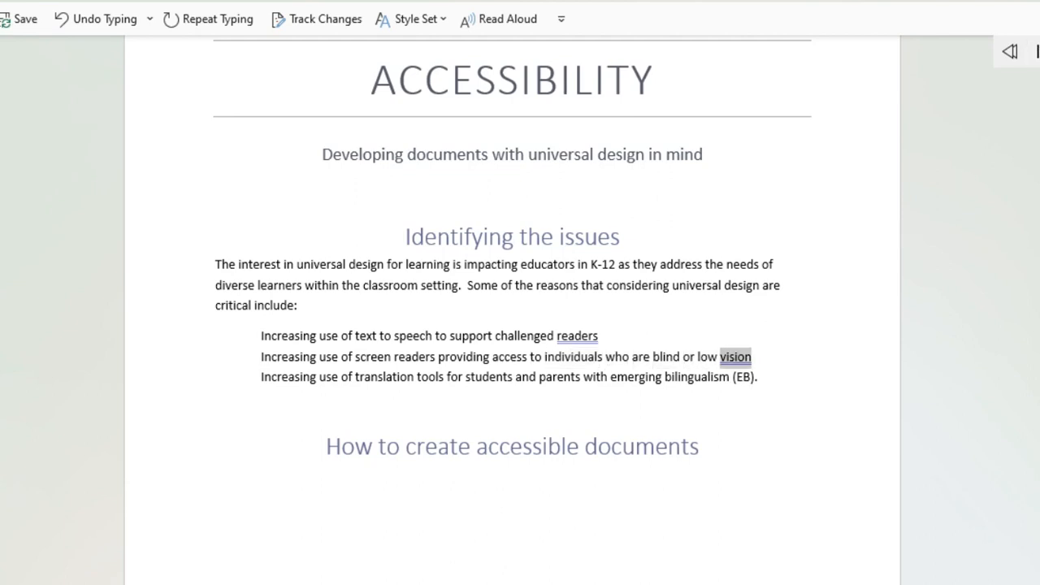
click(1039, 52)
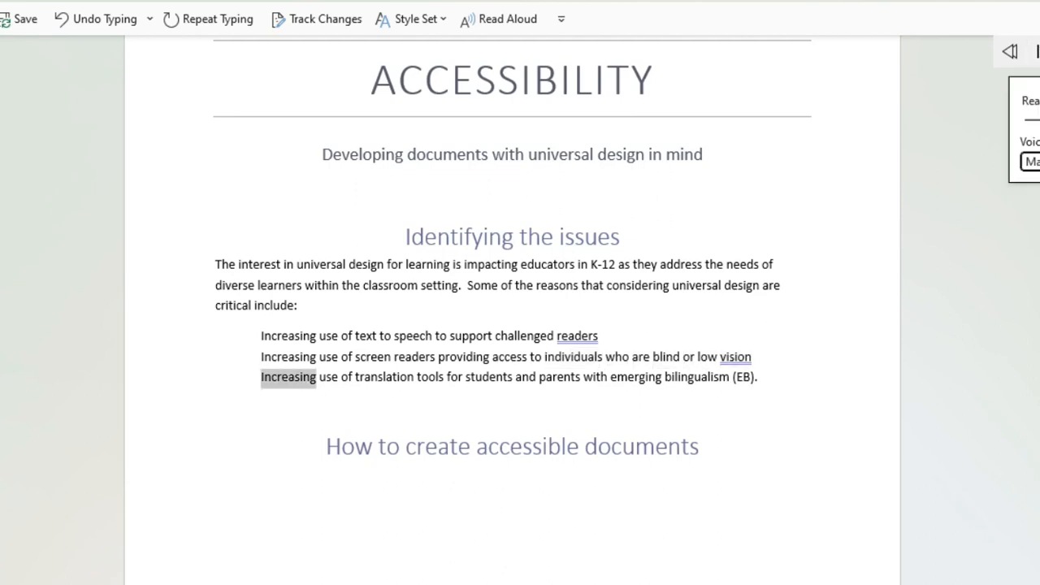
click(1021, 313)
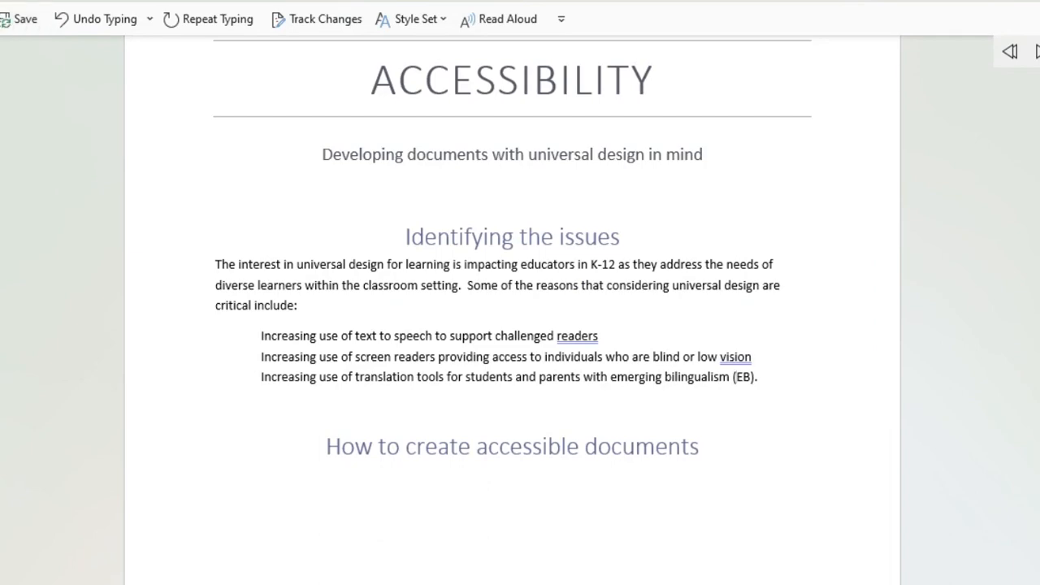
Save the document as a PDF named "Accessible documents".
key(alt+f)
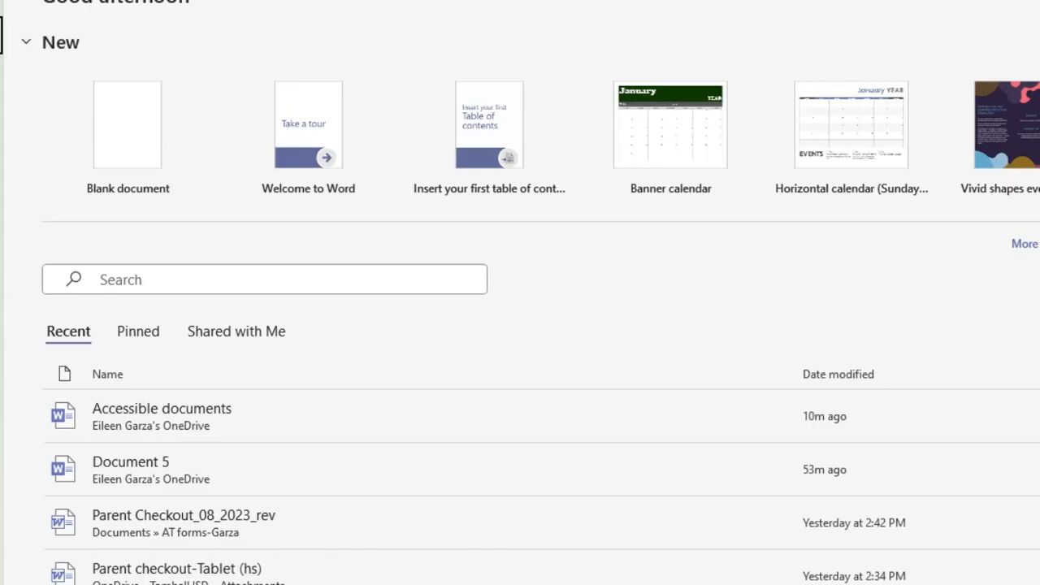
click(1, 249)
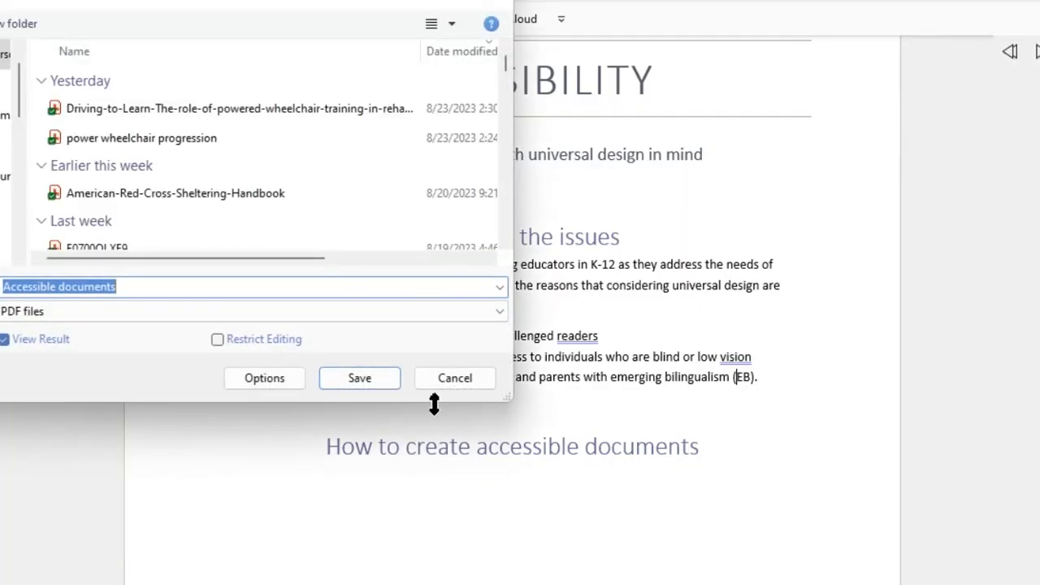
click(359, 378)
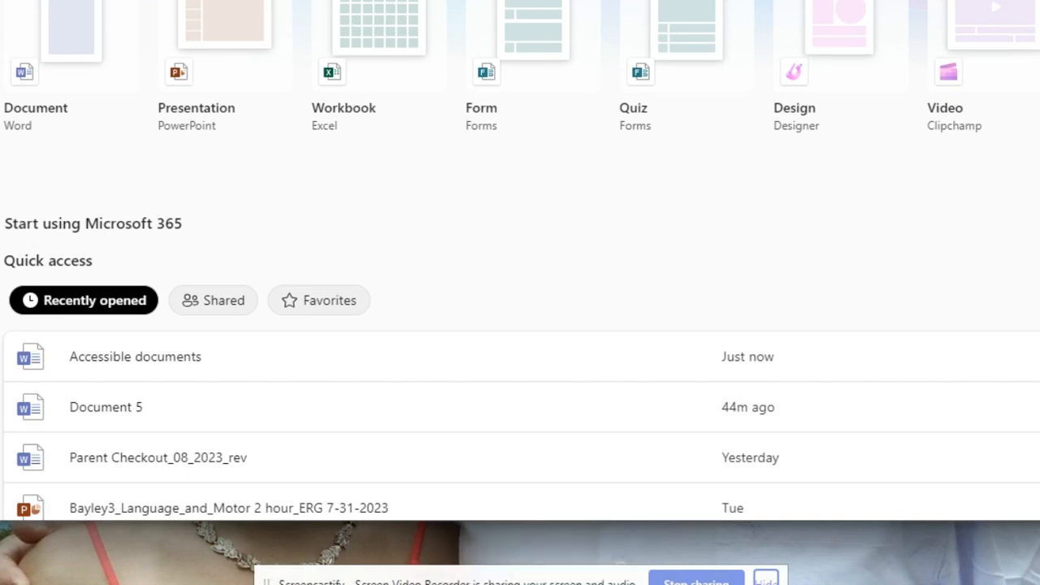
Switch to a new Google Chrome window and bring up the Google Docs home page.
right_click(543, 584)
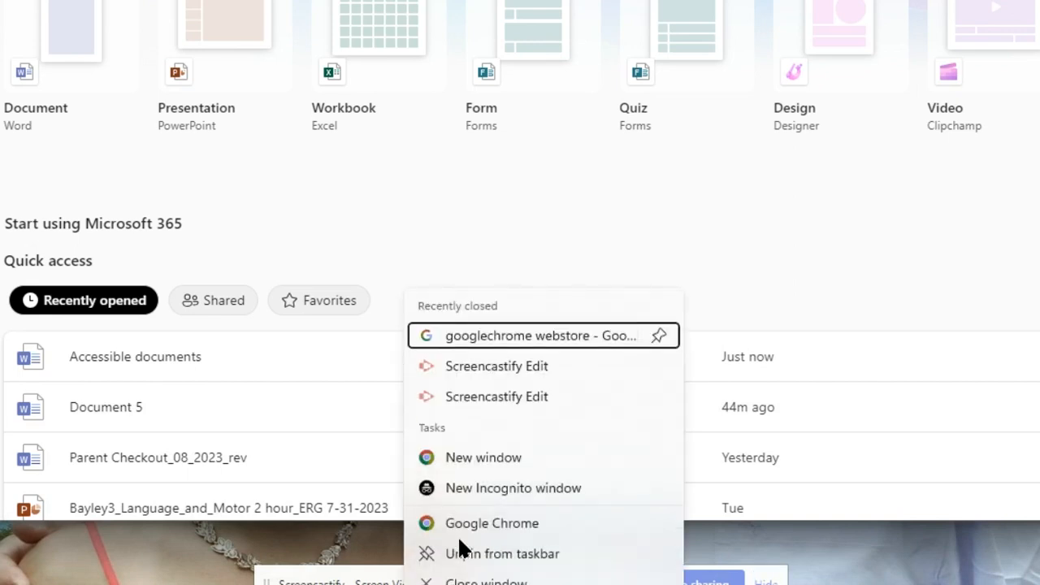
click(486, 460)
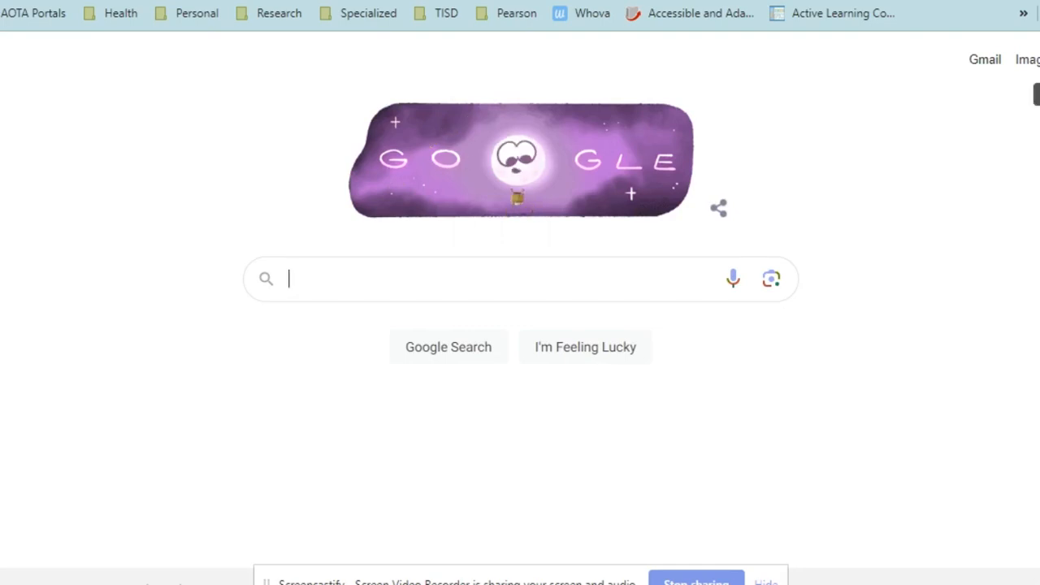
click(1039, 59)
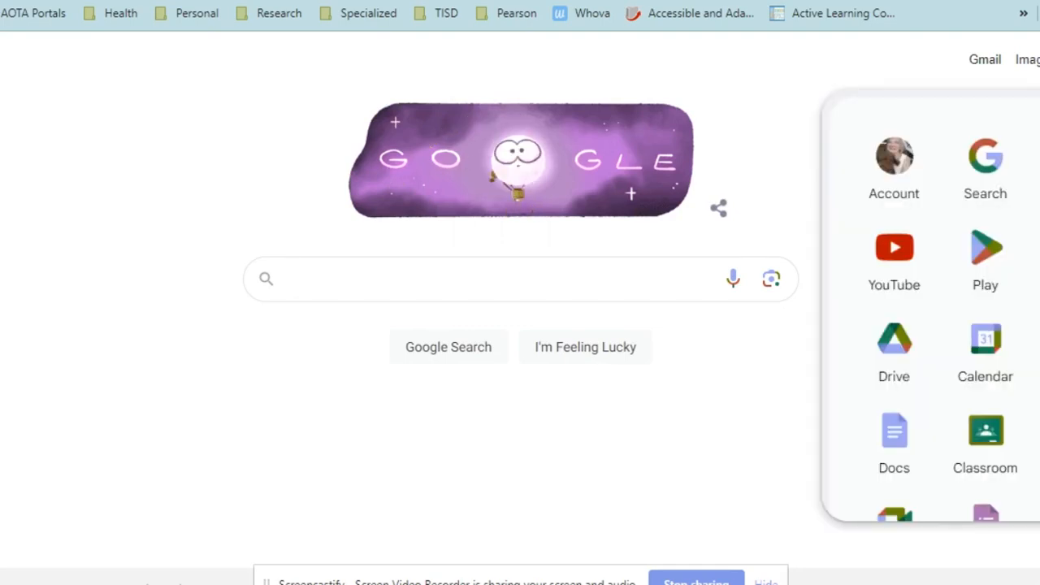
click(1039, 2)
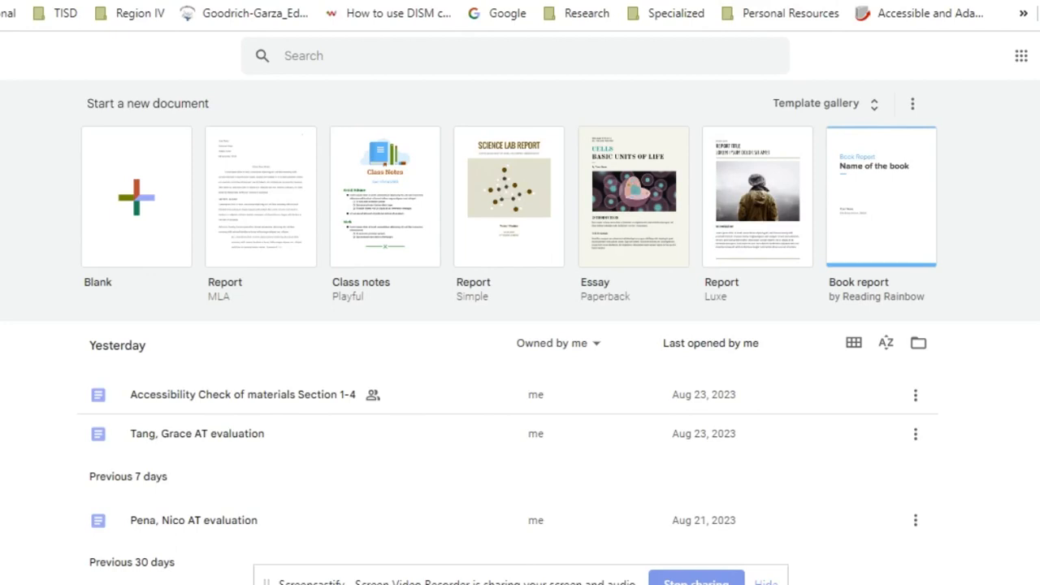
Turn on the Snap&Read extension and launch its PDF Reader.
click(782, 1)
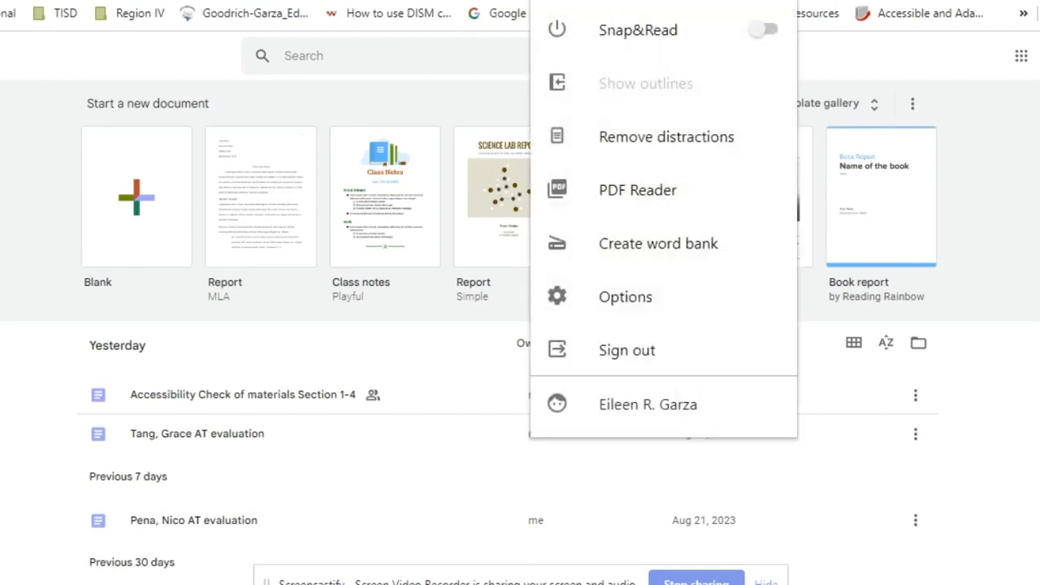
click(772, 31)
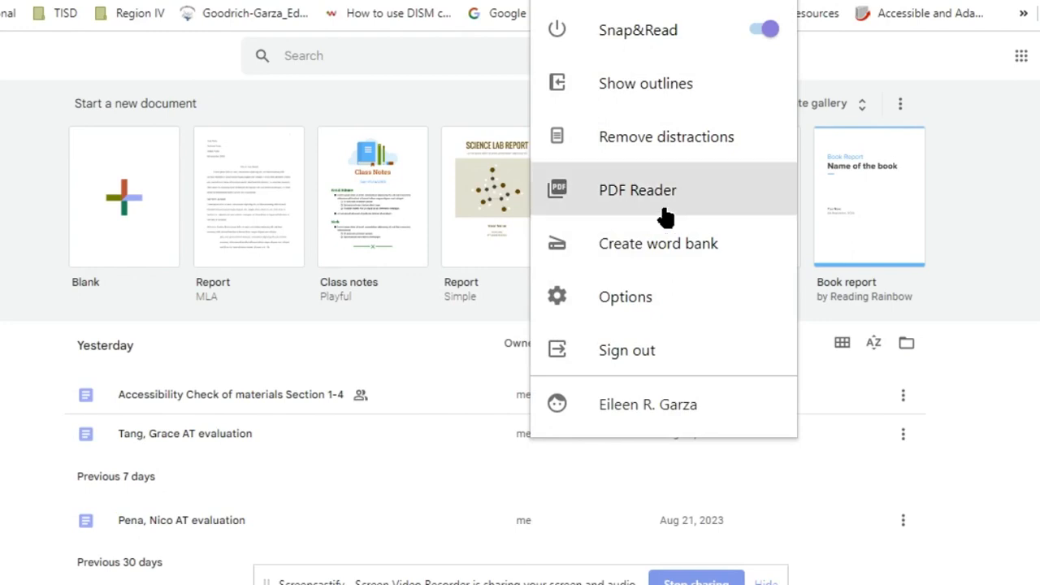
click(638, 191)
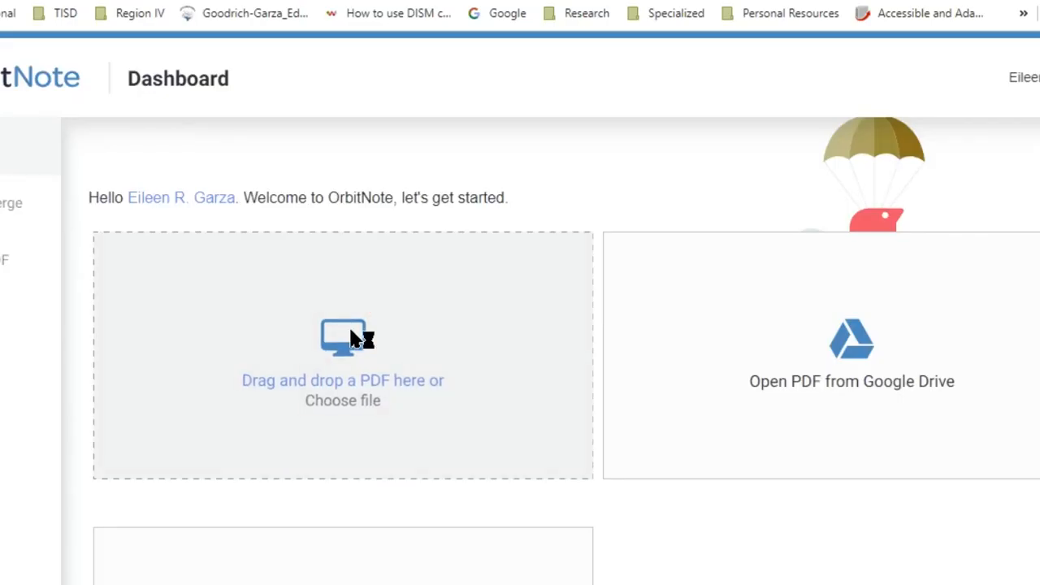
Load the "Accessible documents" PDF from the computer into OrbitNote.
click(351, 340)
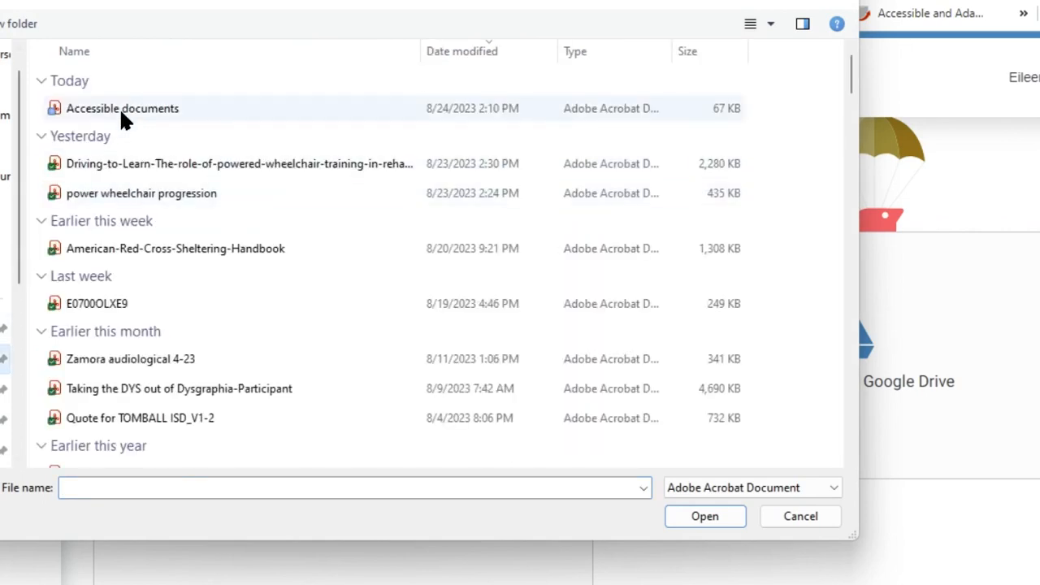
click(122, 109)
click(697, 515)
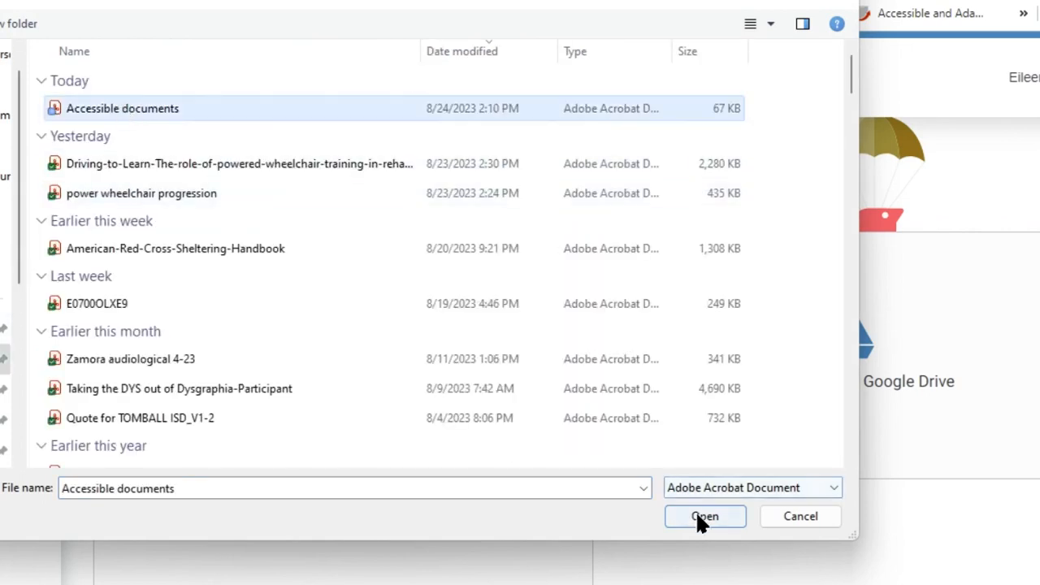